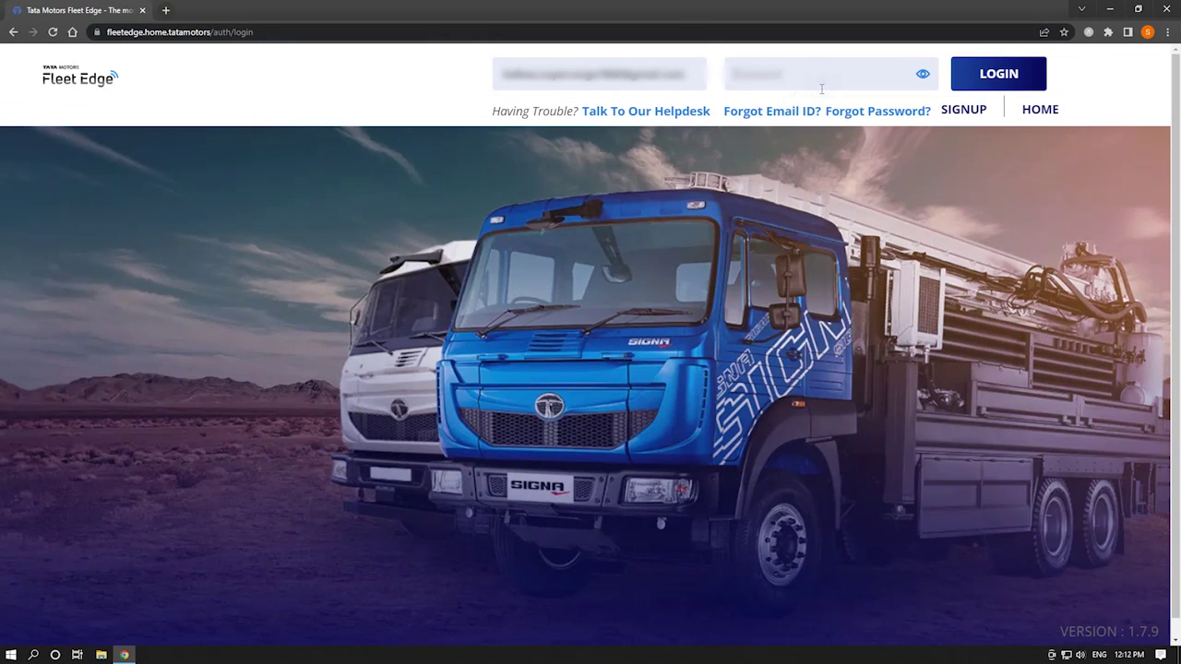
Enter the account password and sign in to Fleet Edge.
{"action": "left_click", "coordinate": [821, 89]}
{"action": "type", "text": "12"}
{"action": "left_click", "coordinate": [1013, 74]}
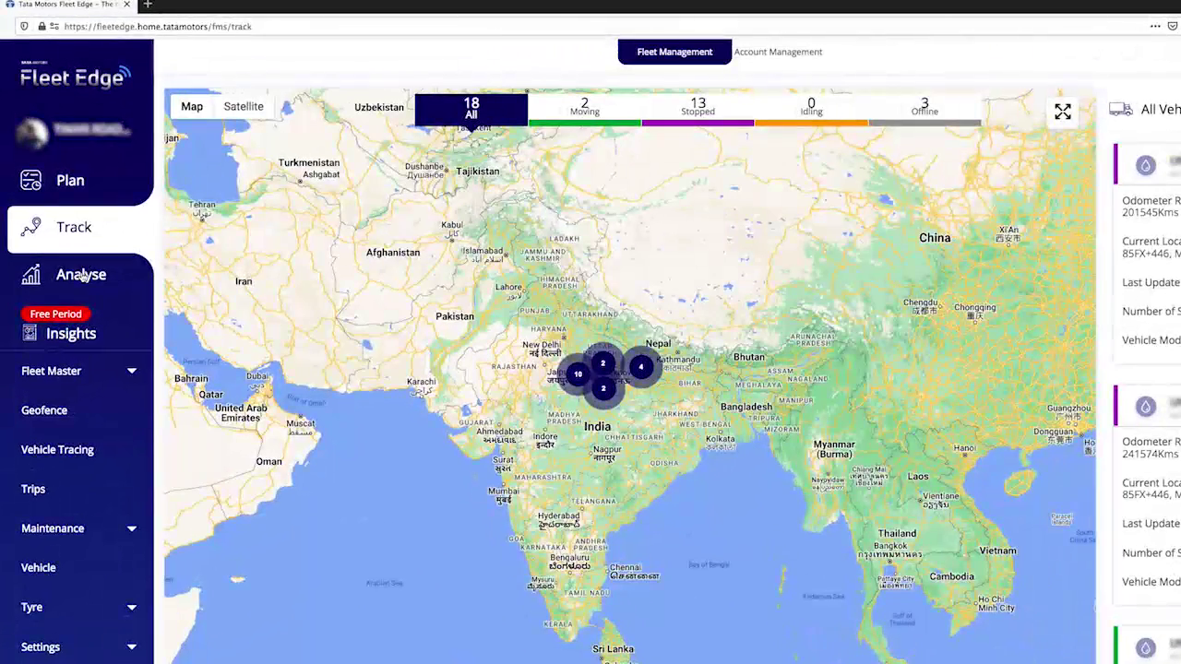
Go to Analyse and show the Fleet Reports cards.
{"action": "left_click", "coordinate": [82, 275]}
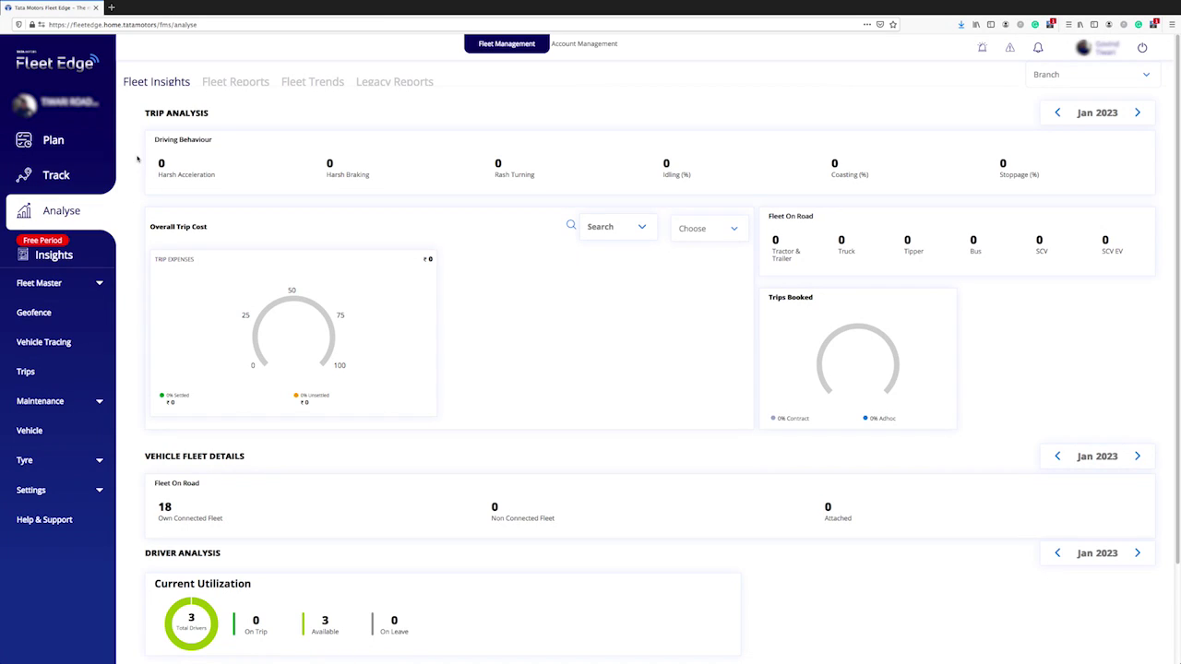
{"action": "left_click", "coordinate": [232, 82]}
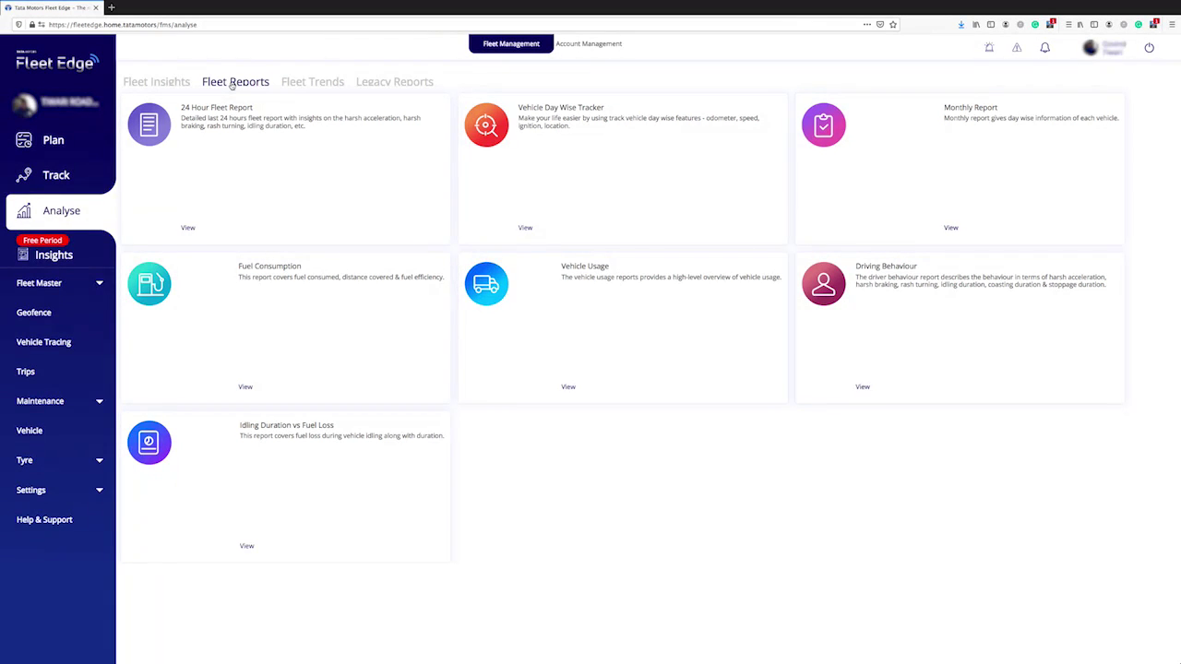
View the 24 Hour Fleet Report for 20 January 23, leaving its date unchanged, then return to Fleet Reports.
{"action": "left_click", "coordinate": [165, 139]}
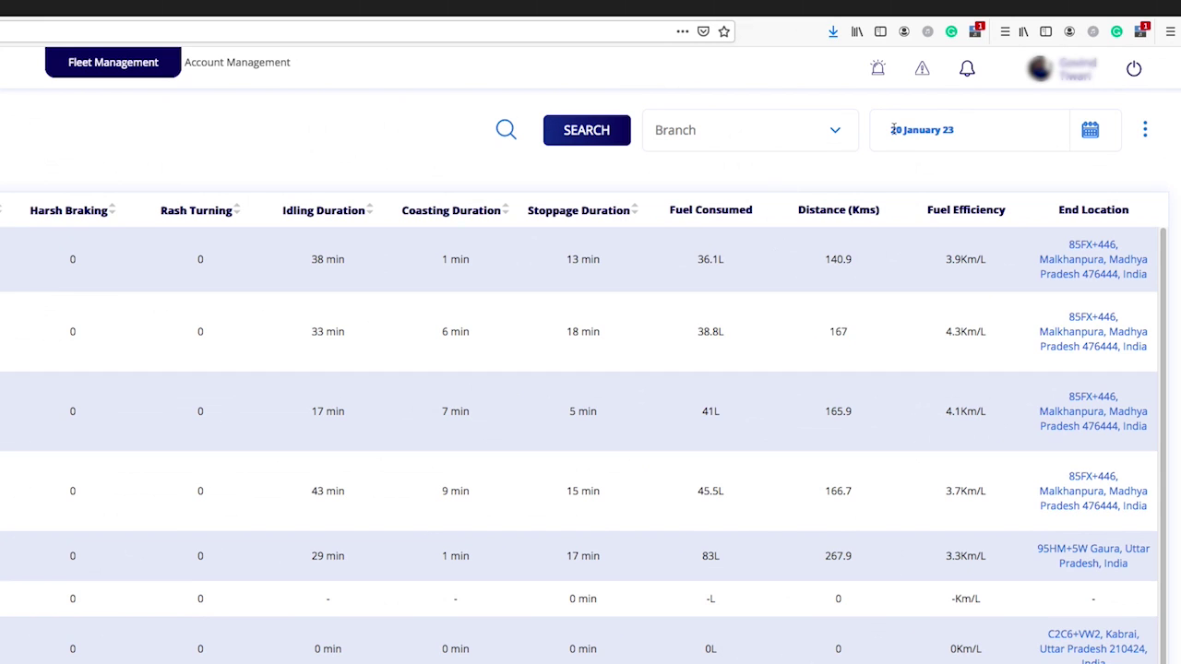
{"action": "left_click", "coordinate": [918, 130]}
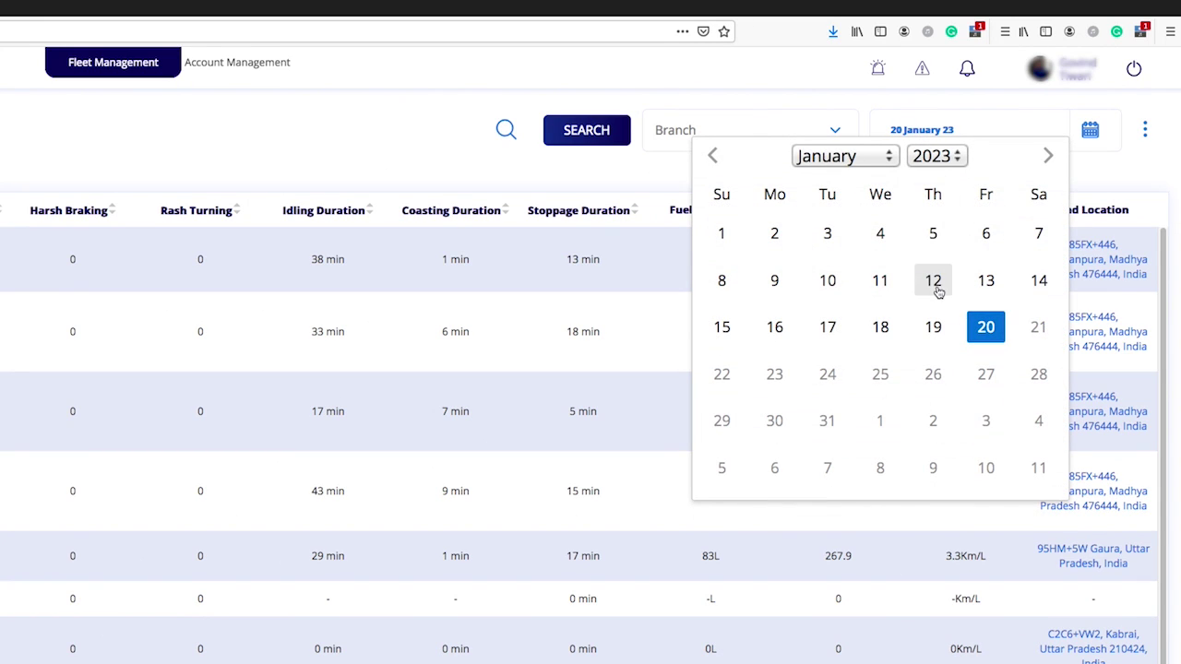
{"action": "left_click", "coordinate": [1108, 167]}
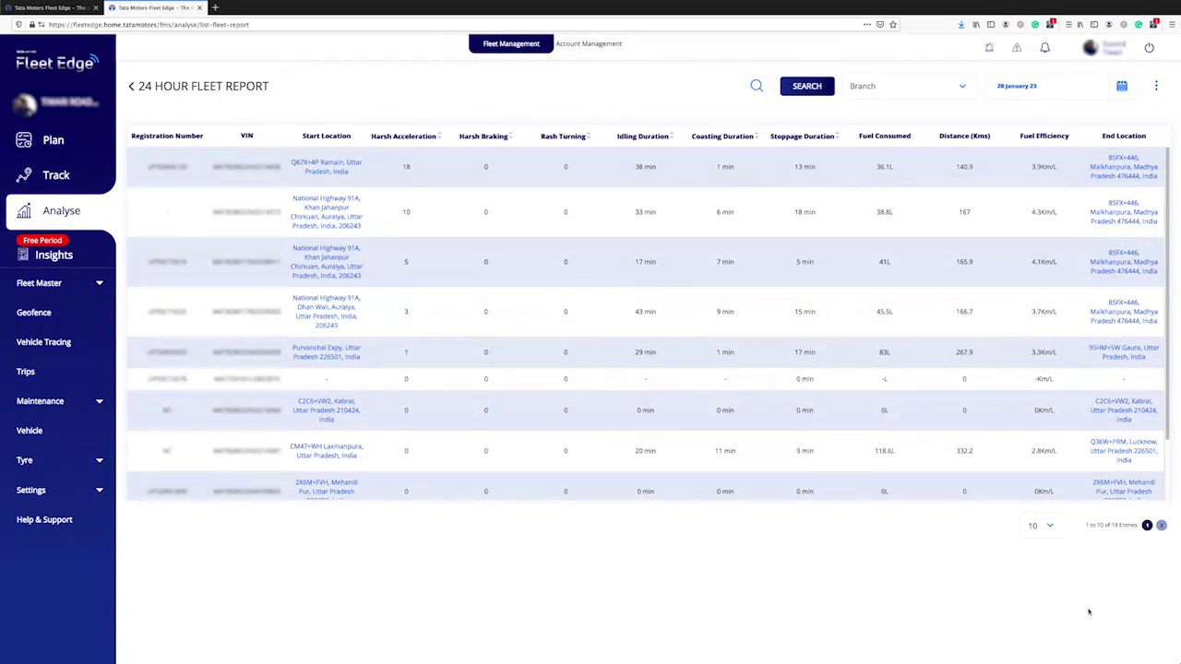
{"action": "left_click", "coordinate": [73, 7]}
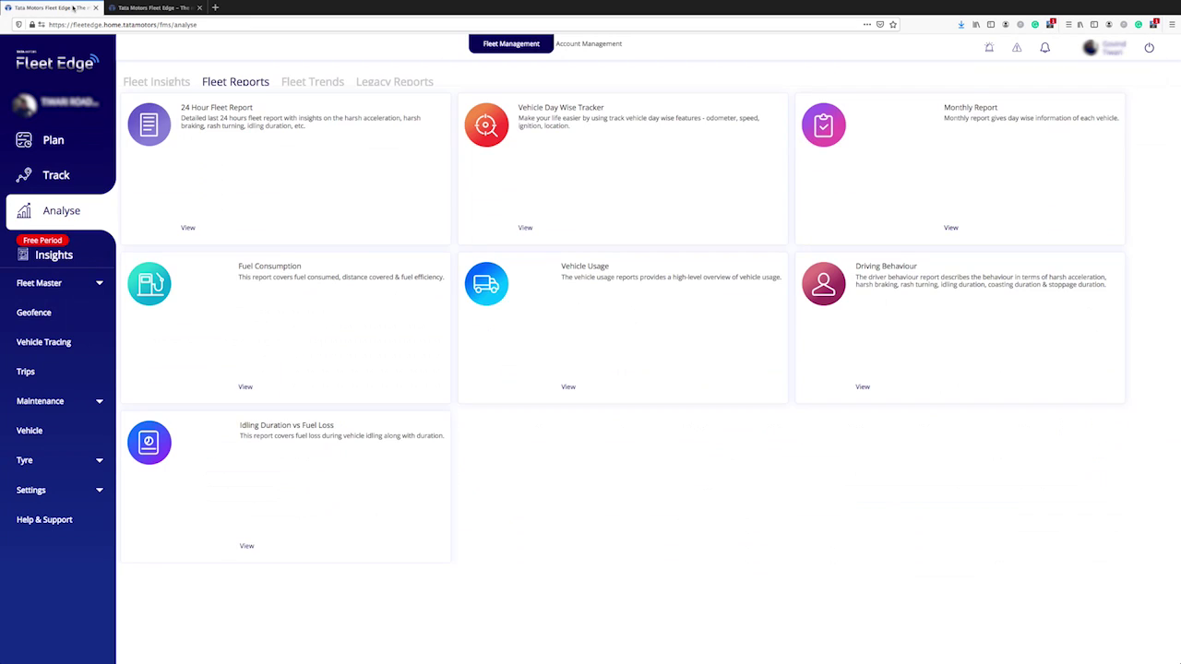
Open Vehicle Day Wise Tracker, identify vehicles by Reg No, and tick several vehicles.
{"action": "left_click", "coordinate": [570, 125]}
{"action": "left_click", "coordinate": [593, 92]}
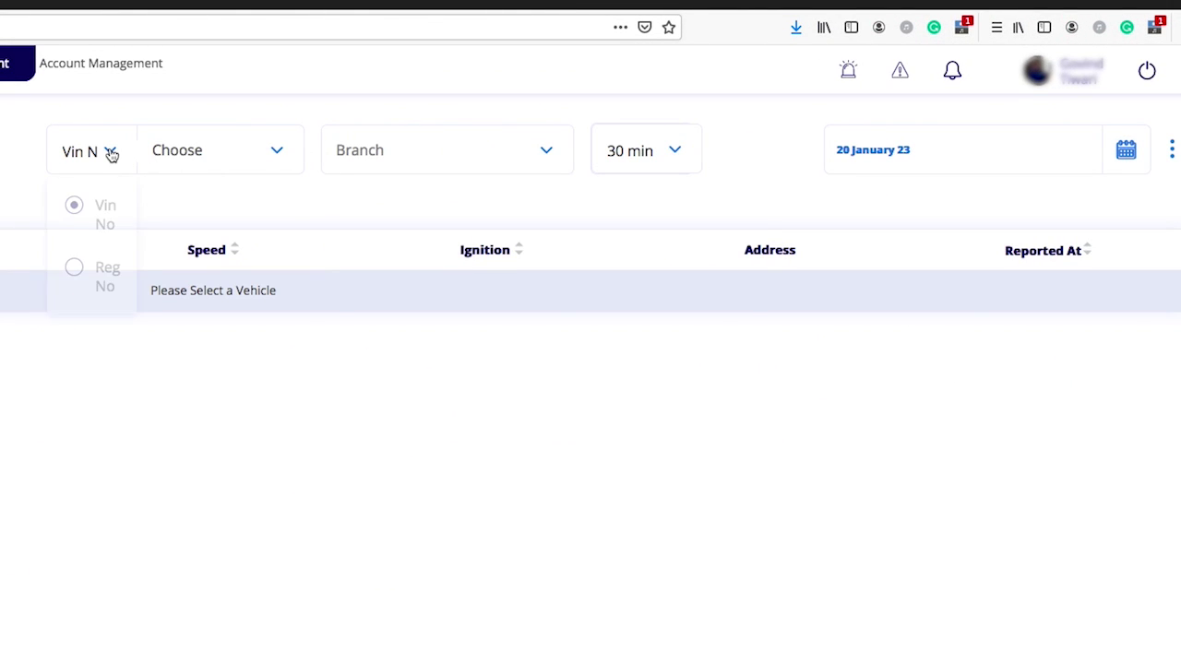
{"action": "left_click", "coordinate": [75, 265]}
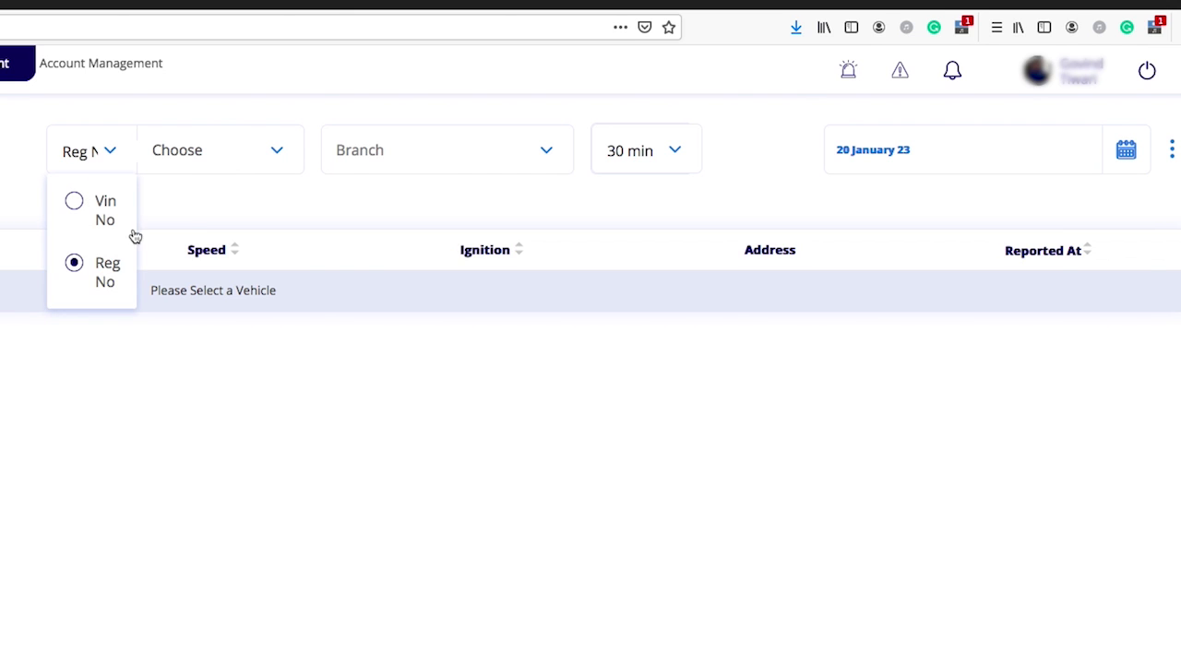
{"action": "left_click", "coordinate": [263, 154]}
{"action": "left_click", "coordinate": [75, 269]}
{"action": "left_click", "coordinate": [73, 315]}
{"action": "left_click", "coordinate": [74, 358]}
{"action": "left_click", "coordinate": [540, 197]}
Set the tracker's branch to All and keep the 30 min interval.
{"action": "left_click", "coordinate": [545, 155]}
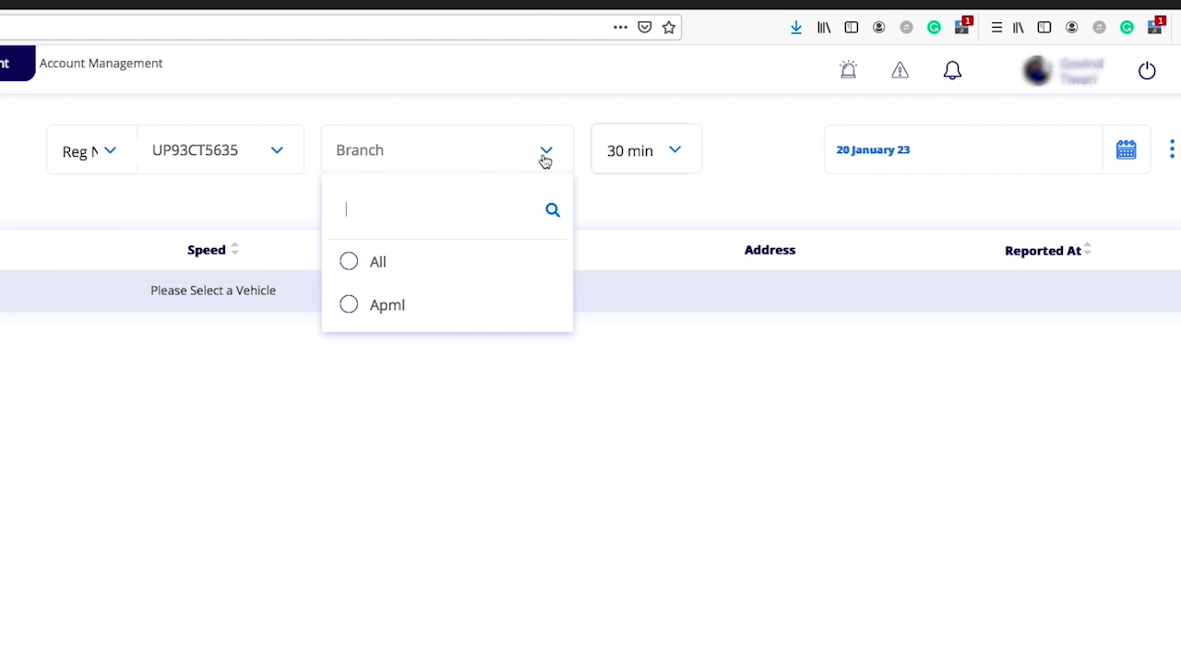
{"action": "left_click", "coordinate": [412, 274]}
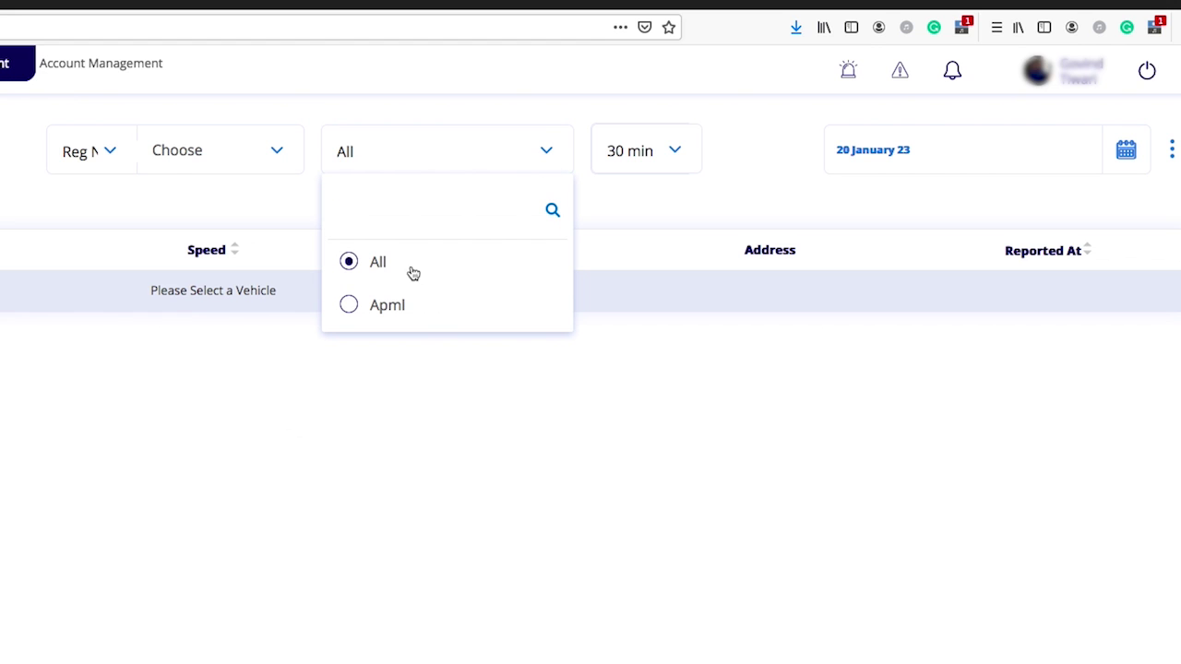
{"action": "left_click", "coordinate": [675, 152]}
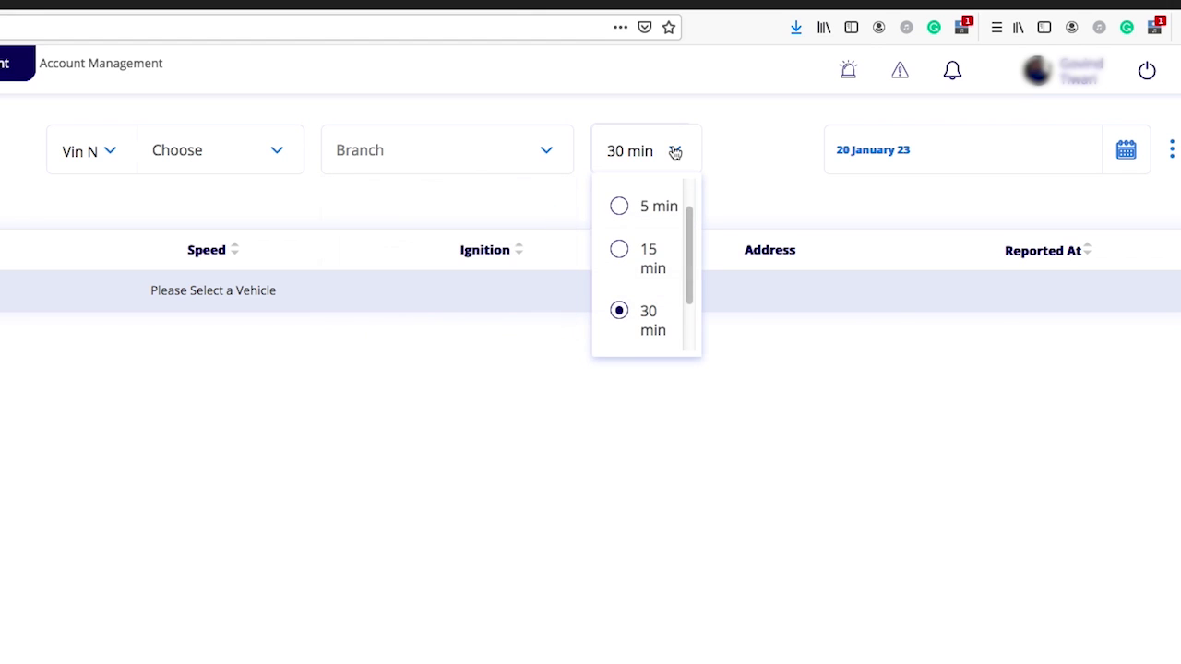
{"action": "scroll", "coordinate": [669, 205], "scroll_direction": "down", "scroll_amount": 2}
{"action": "scroll", "coordinate": [699, 250], "scroll_direction": "up", "scroll_amount": 3}
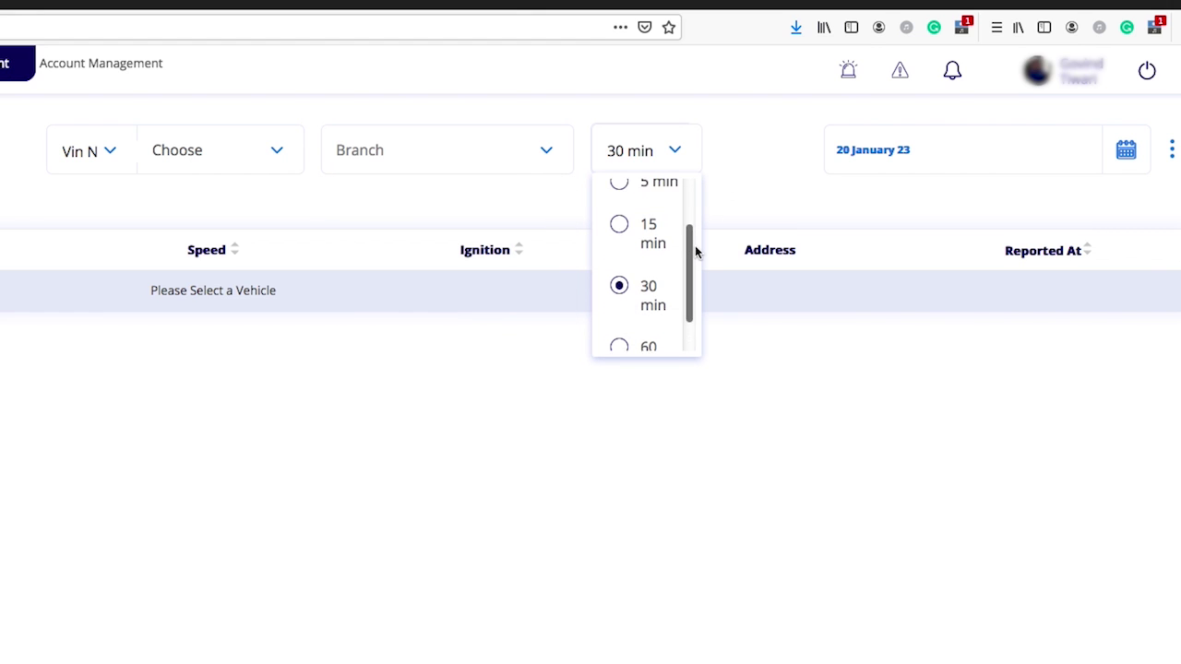
{"action": "scroll", "coordinate": [695, 251], "scroll_direction": "down", "scroll_amount": 3}
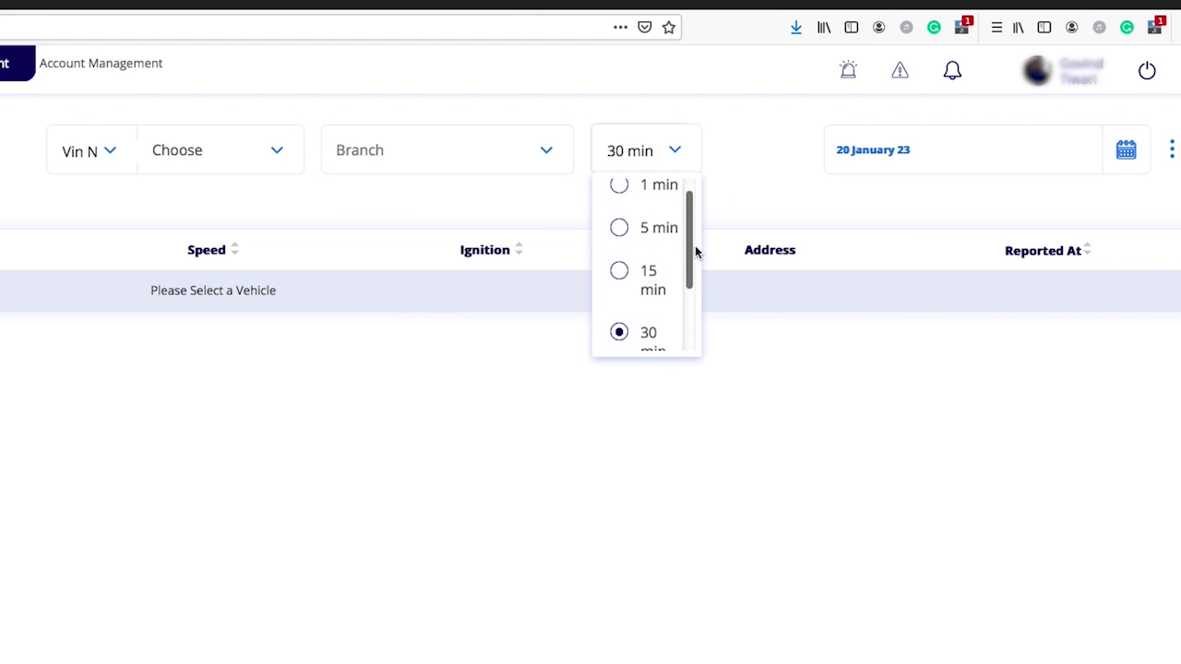
{"action": "scroll", "coordinate": [695, 250], "scroll_direction": "down", "scroll_amount": 1}
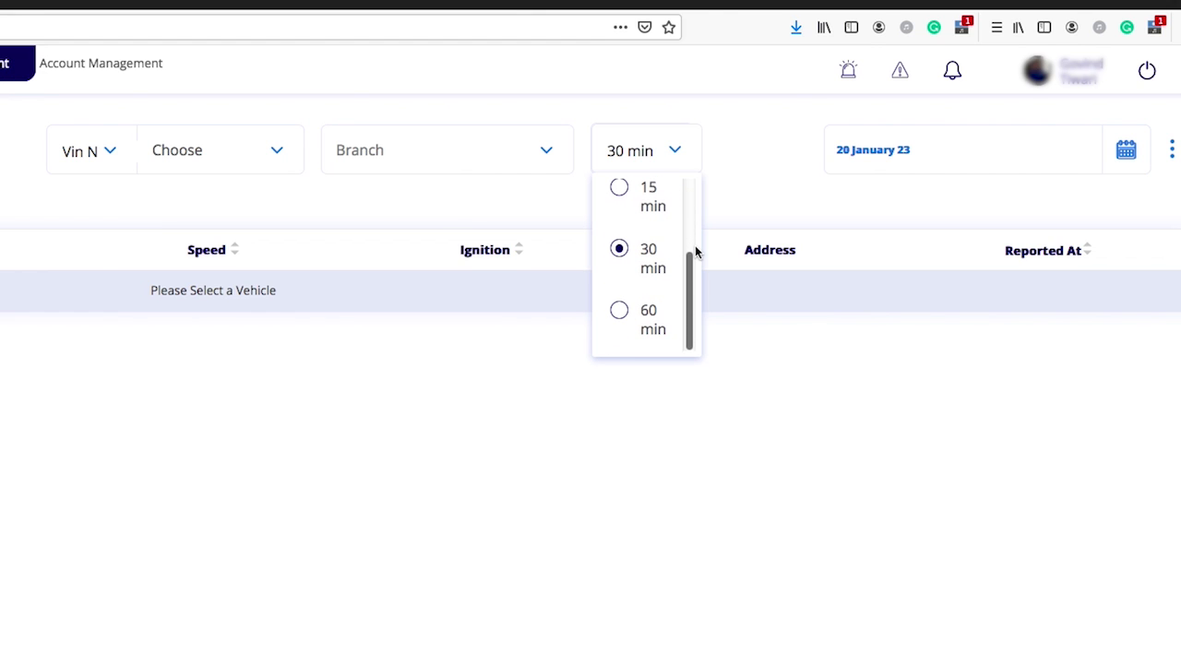
{"action": "left_click", "coordinate": [779, 207]}
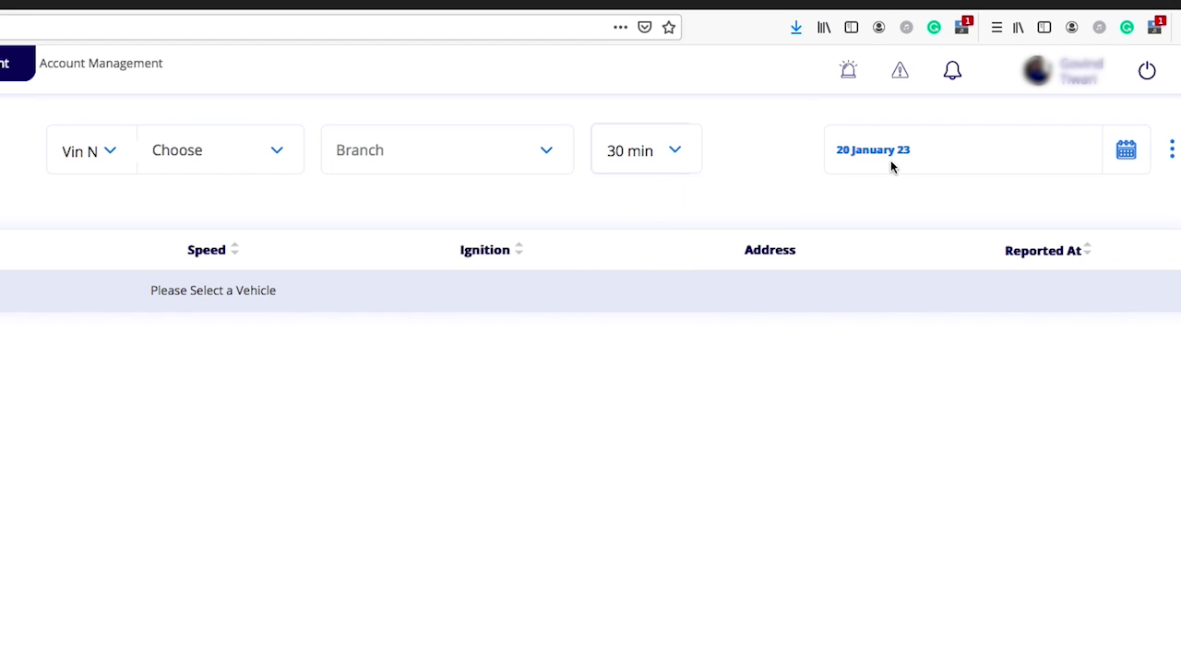
Set the tracker date to 19 January 23, then return to Fleet Reports.
{"action": "left_click", "coordinate": [1134, 159]}
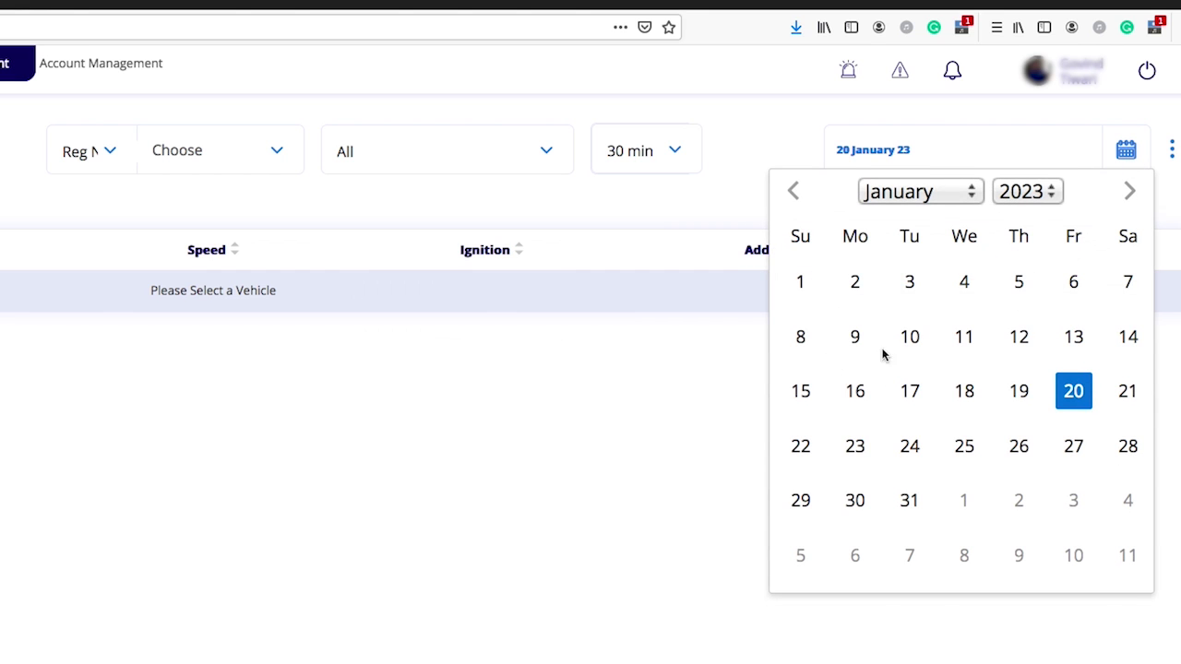
{"action": "left_click", "coordinate": [1019, 392]}
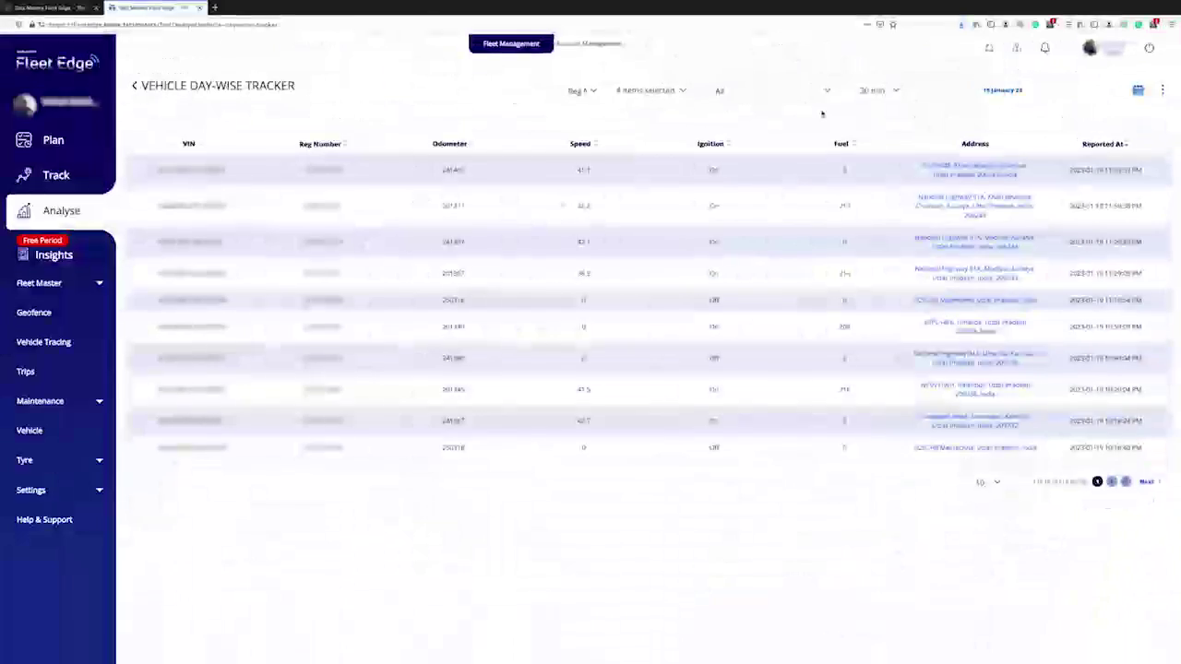
{"action": "left_click", "coordinate": [64, 8]}
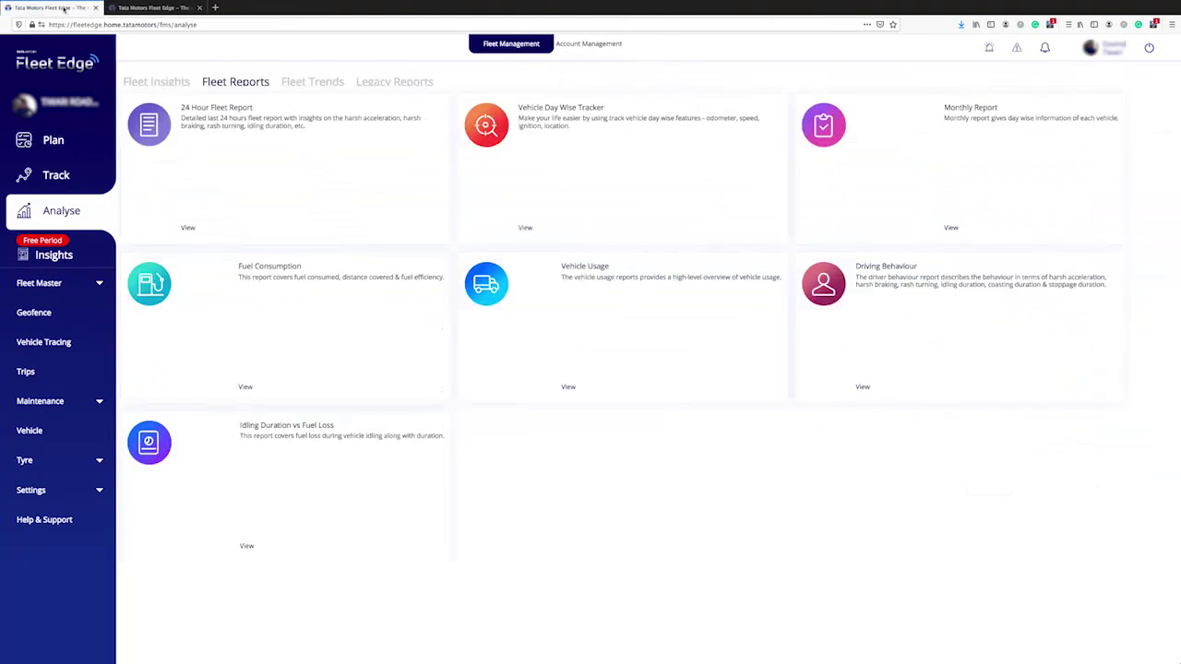
Open the Monthly Report, keep Vin No, and select three vehicle VINs.
{"action": "left_click", "coordinate": [199, 7]}
{"action": "left_click", "coordinate": [973, 160]}
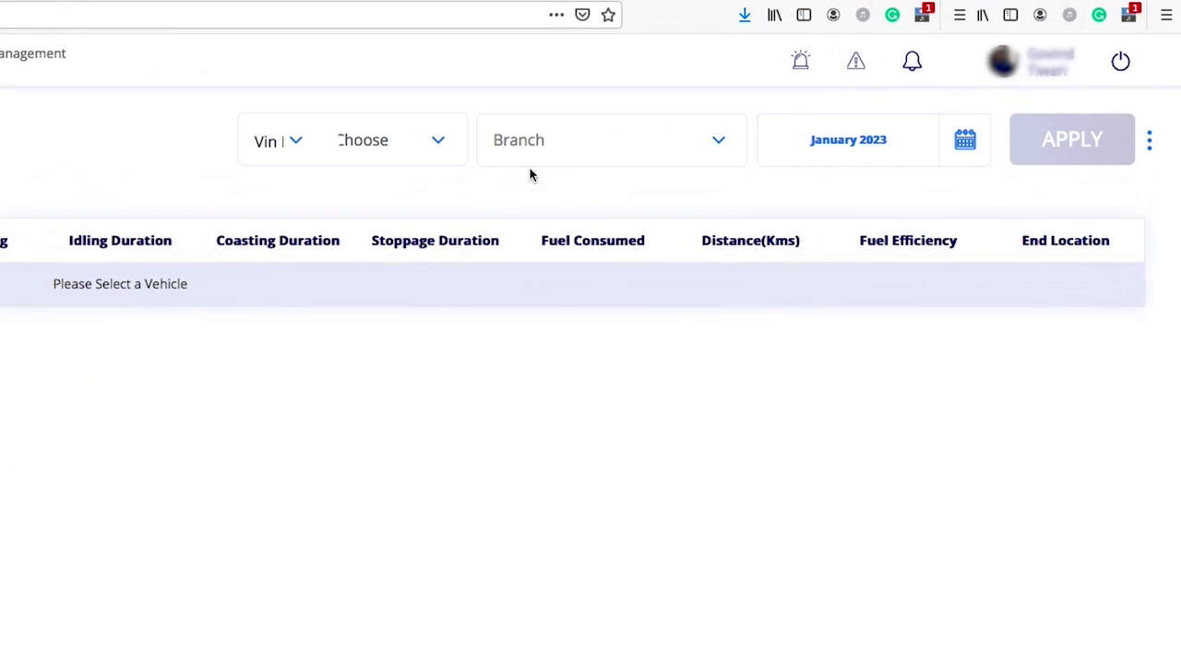
{"action": "left_click", "coordinate": [295, 145]}
{"action": "left_click", "coordinate": [295, 200]}
{"action": "left_click", "coordinate": [444, 142]}
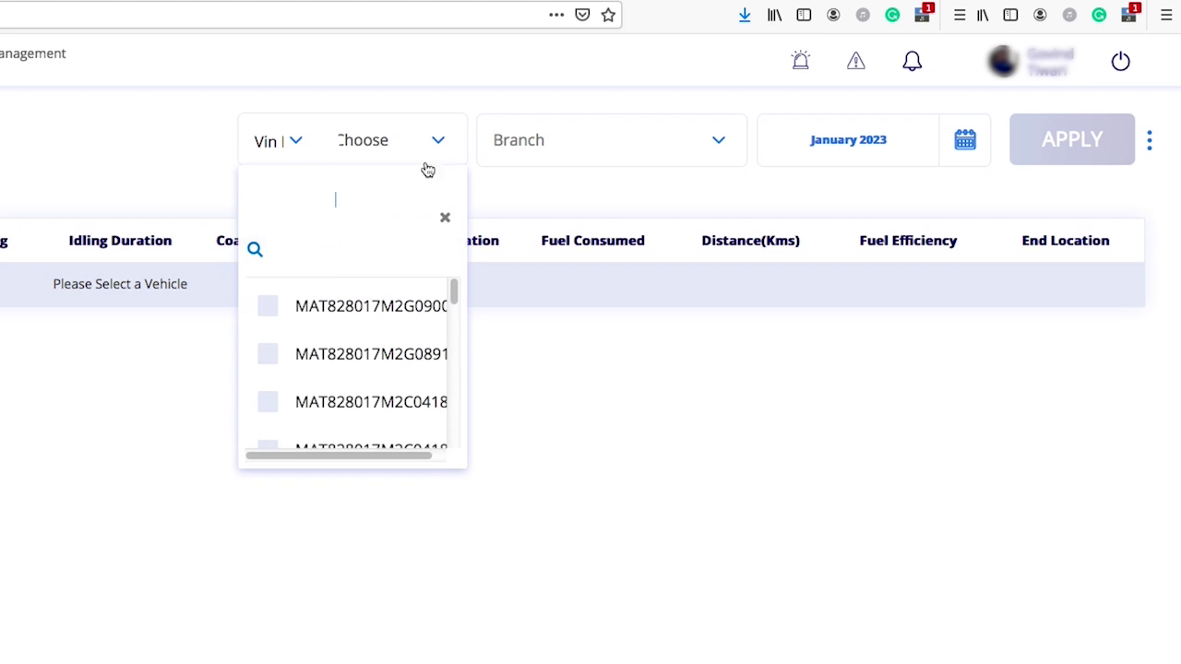
{"action": "left_click", "coordinate": [270, 305]}
{"action": "left_click", "coordinate": [268, 353]}
{"action": "left_click", "coordinate": [268, 401]}
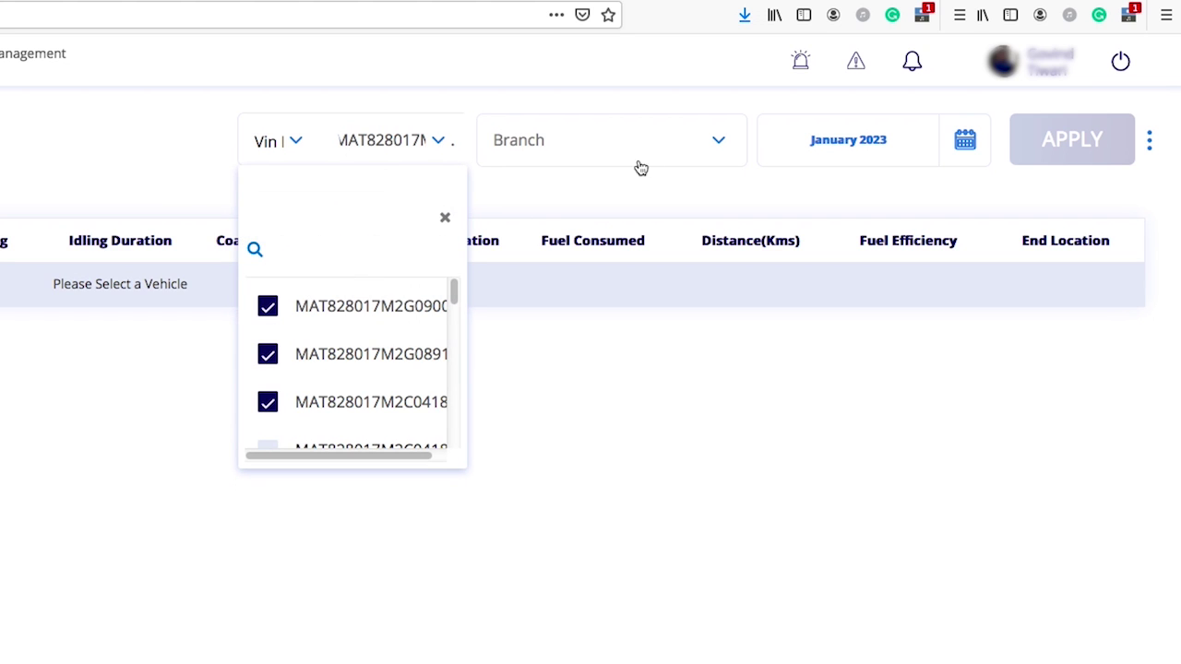
Apply Branch All and month January 2023 to generate the monthly report.
{"action": "left_click", "coordinate": [711, 143]}
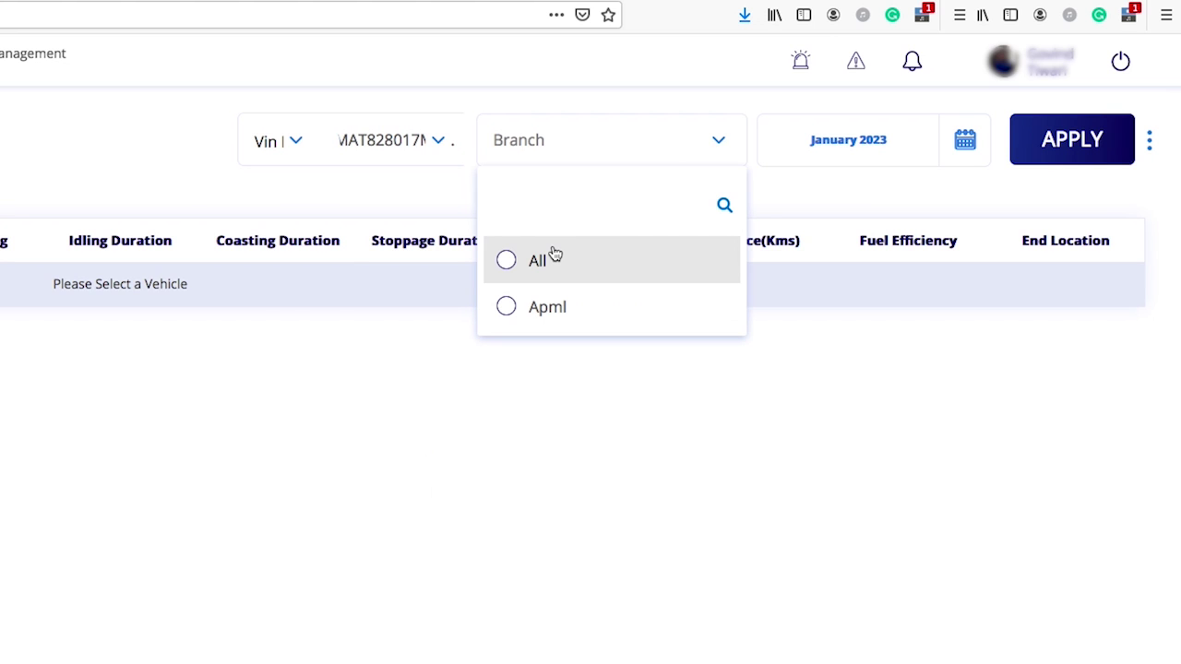
{"action": "left_click", "coordinate": [505, 263]}
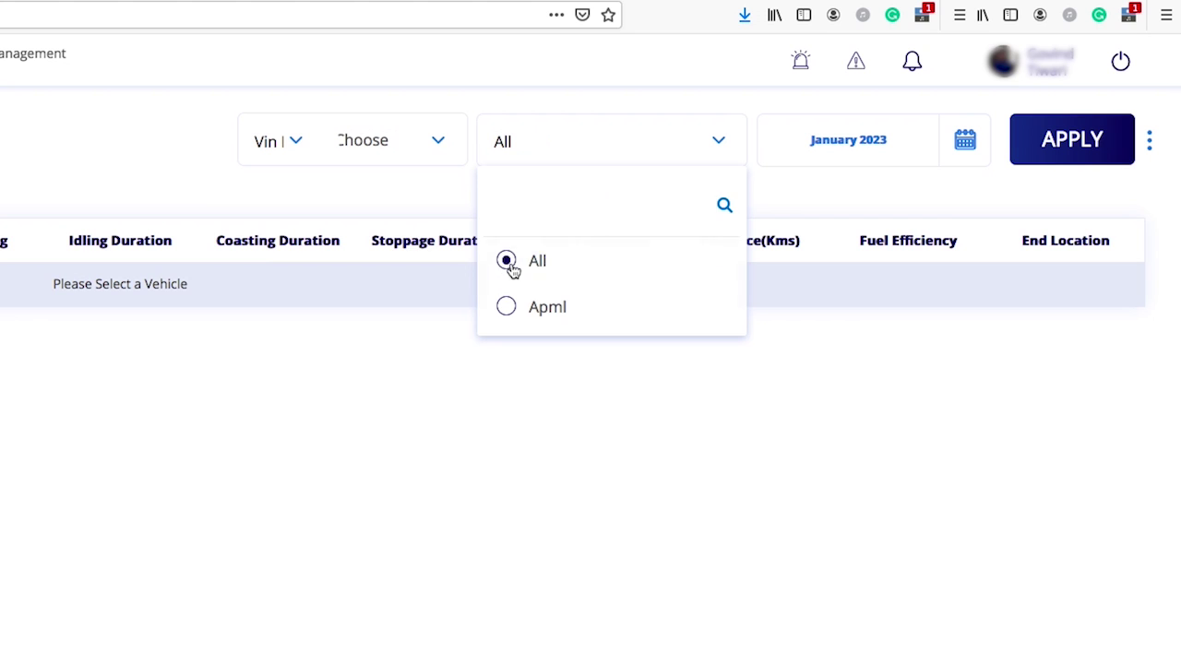
{"action": "left_click", "coordinate": [964, 142]}
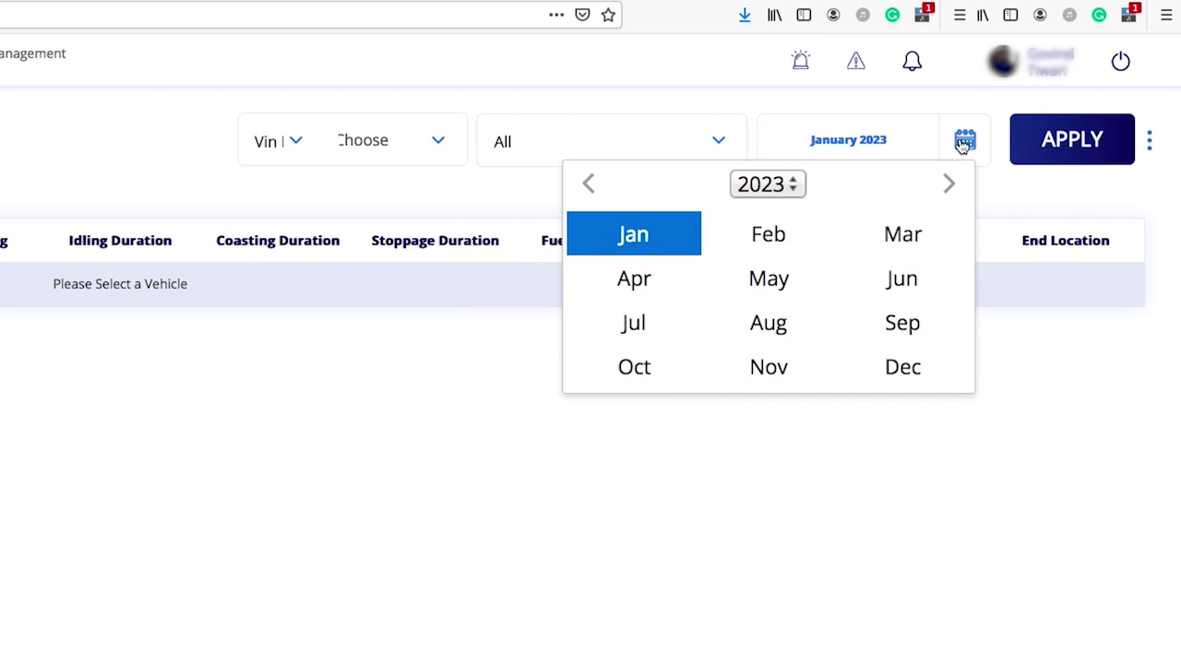
{"action": "left_click", "coordinate": [664, 249]}
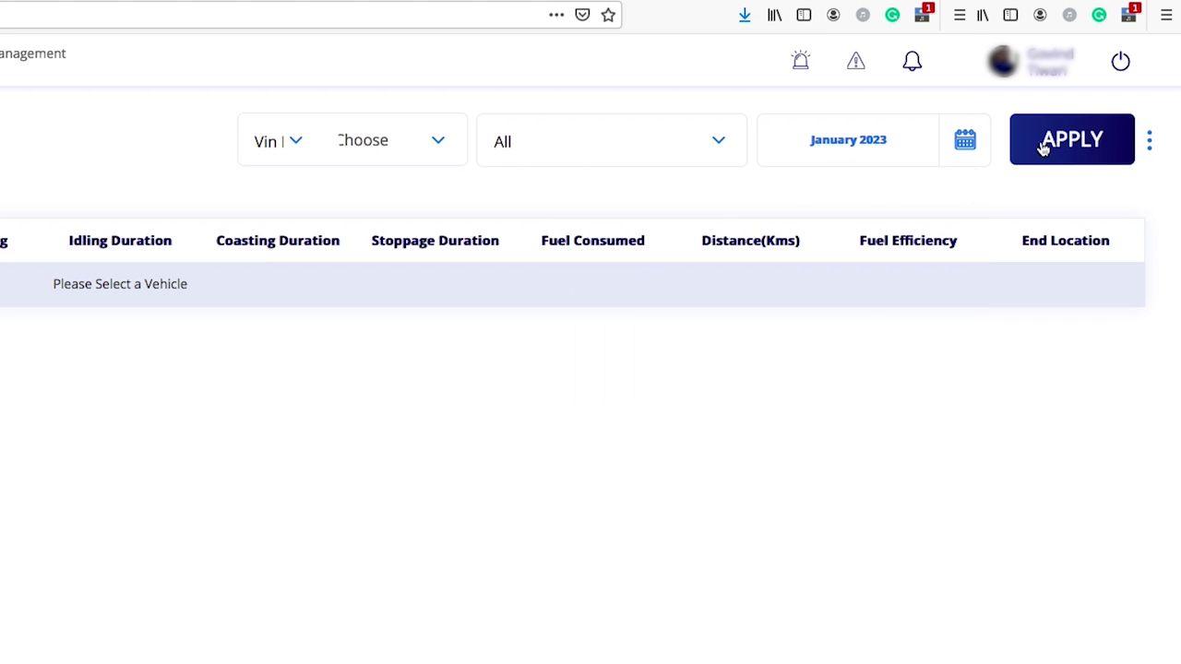
{"action": "left_click", "coordinate": [1073, 139]}
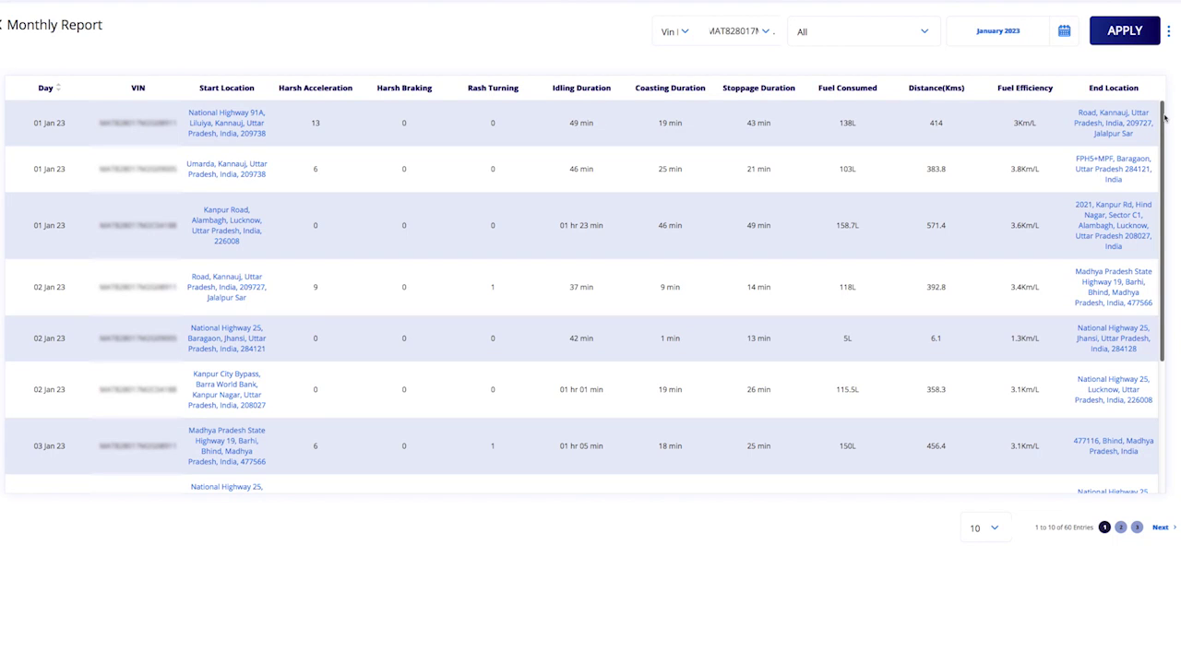
{"action": "mouse_move", "coordinate": [1164, 118]}
{"action": "left_mouse_down"}
{"action": "mouse_move", "coordinate": [1150, 260]}
{"action": "mouse_move", "coordinate": [1154, 102]}
{"action": "left_mouse_up"}
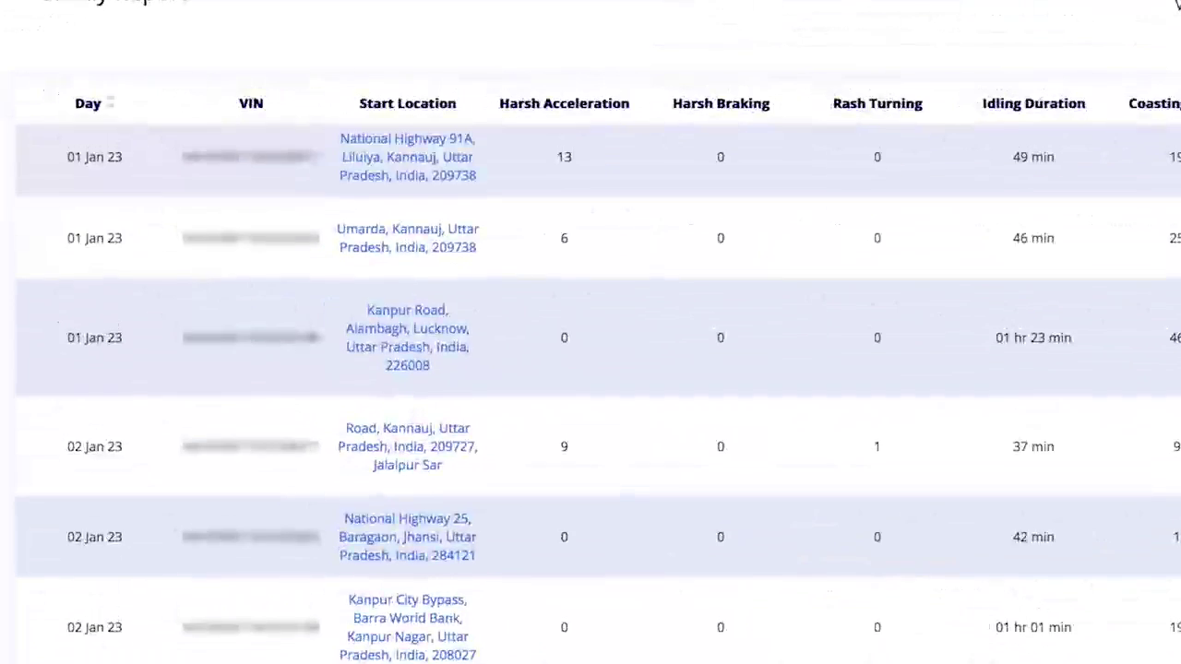
{"action": "scroll", "coordinate": [598, 380], "scroll_direction": "up", "scroll_amount": 1}
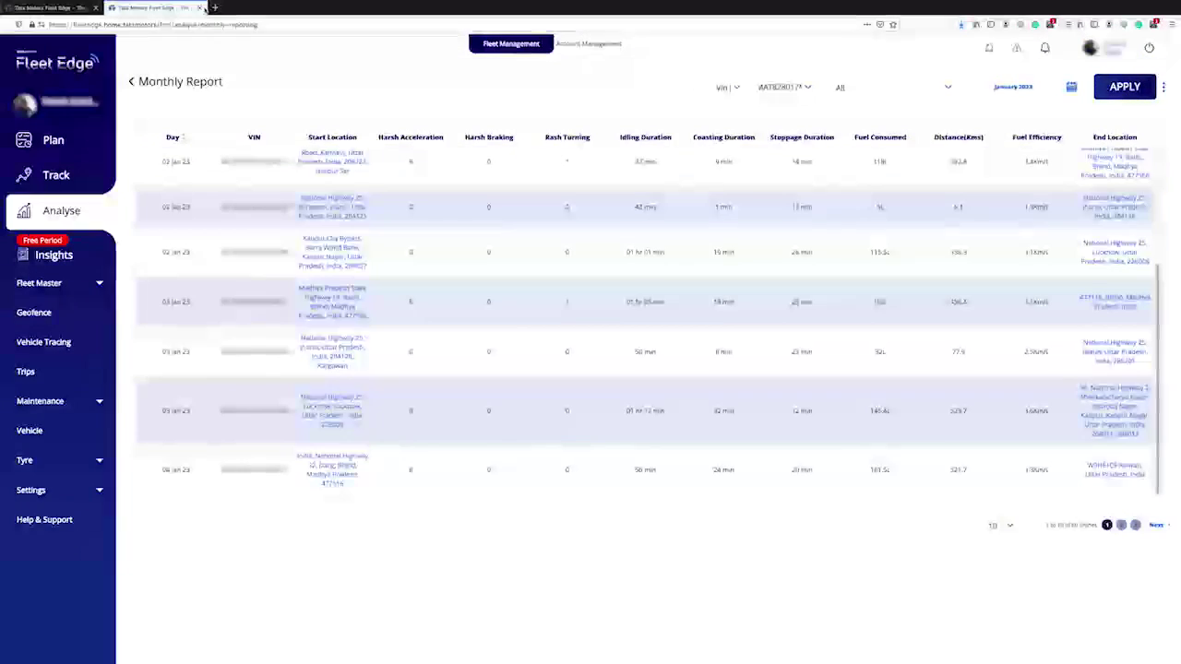
Show the Fuel Consumption report for 01/01/2023–20/01/2023 across All branches.
{"action": "left_click", "coordinate": [199, 8]}
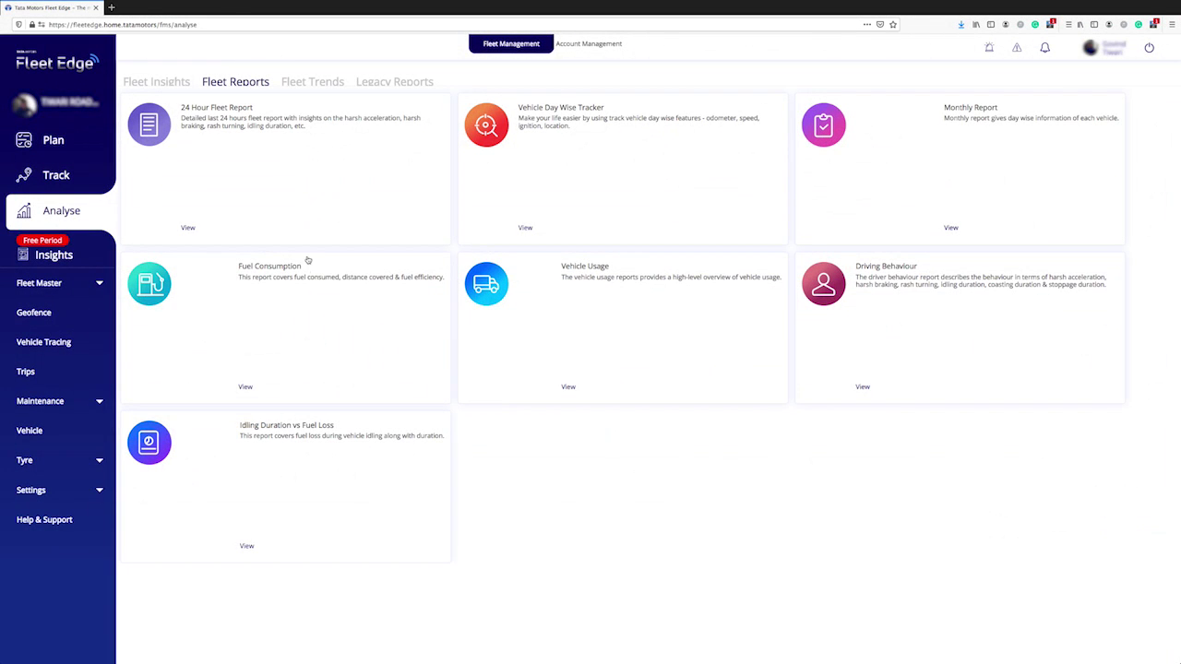
{"action": "left_click", "coordinate": [244, 386]}
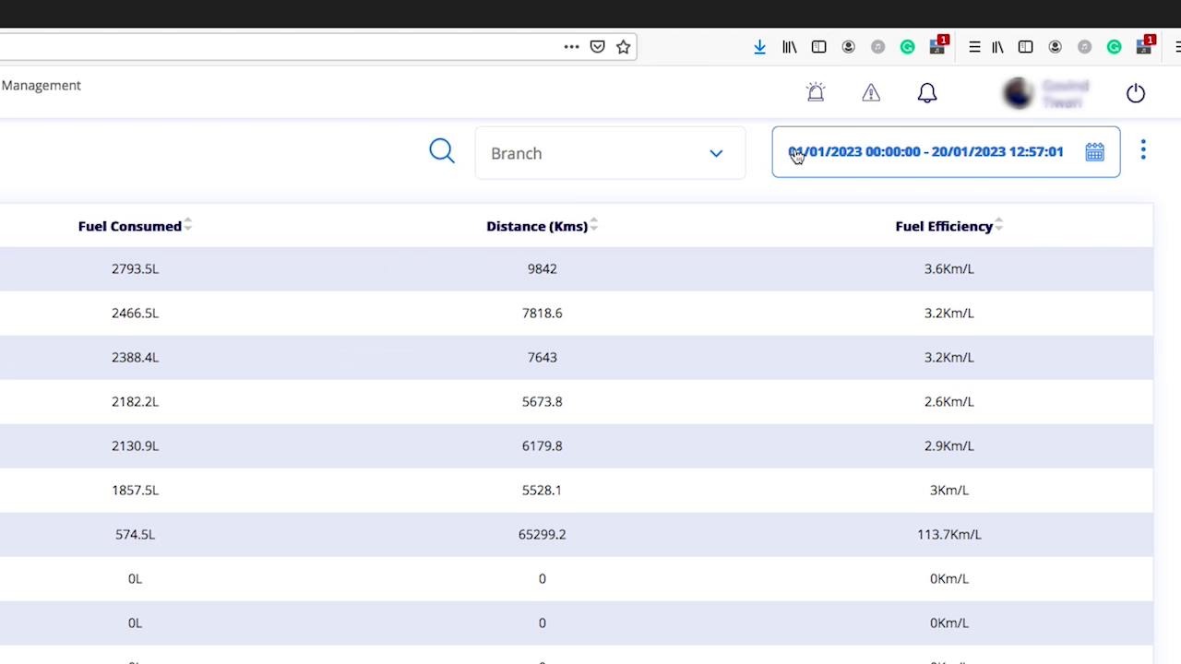
{"action": "left_click", "coordinate": [796, 156]}
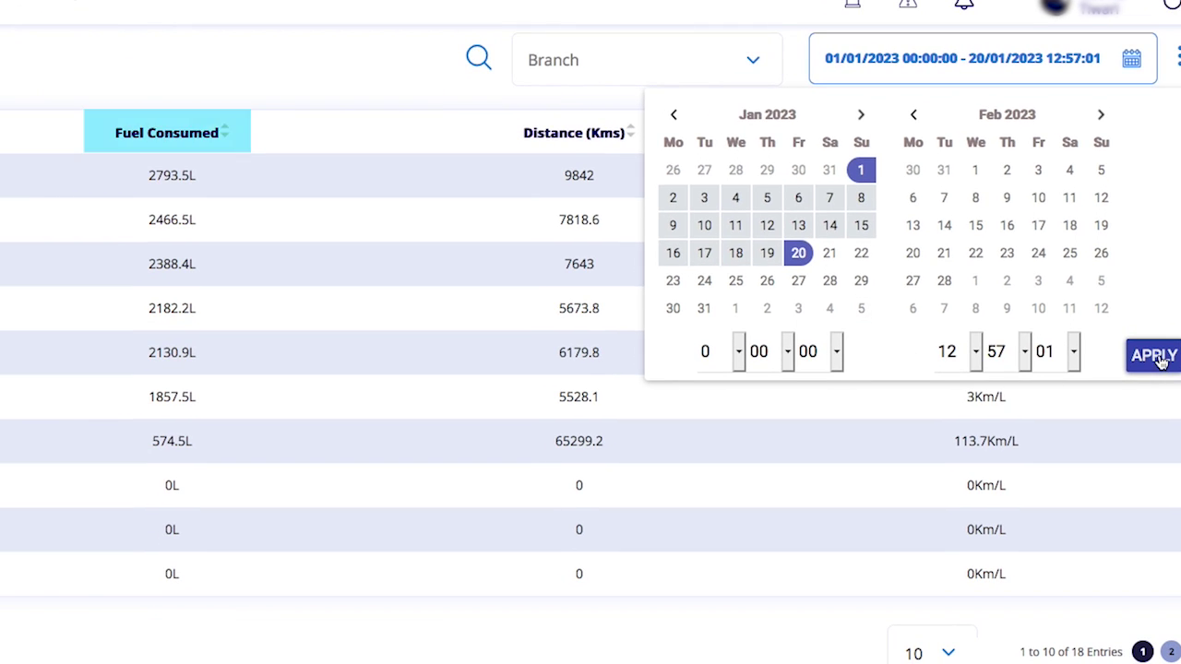
{"action": "left_click", "coordinate": [1117, 448]}
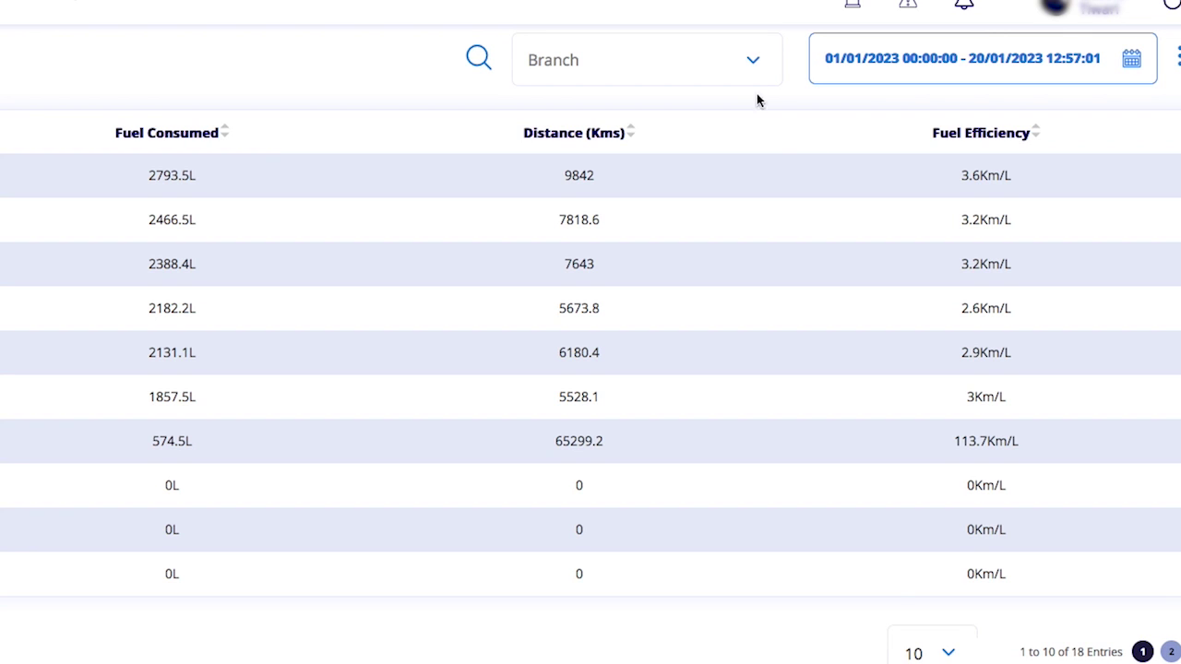
{"action": "left_click", "coordinate": [756, 62]}
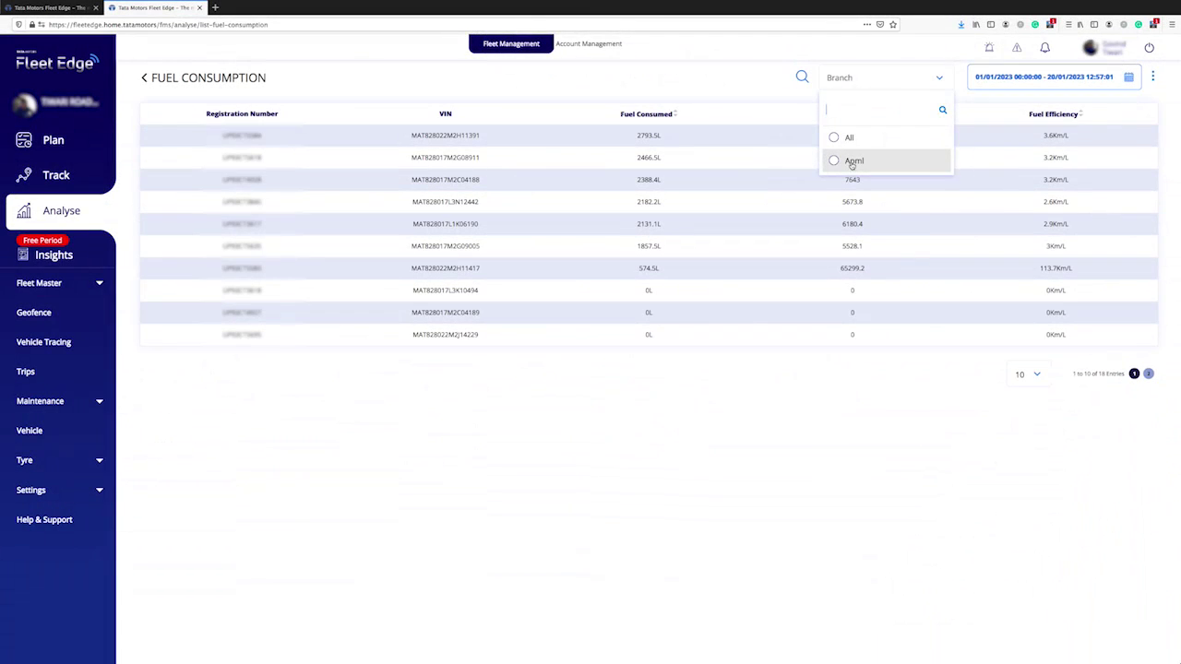
{"action": "left_click", "coordinate": [844, 137]}
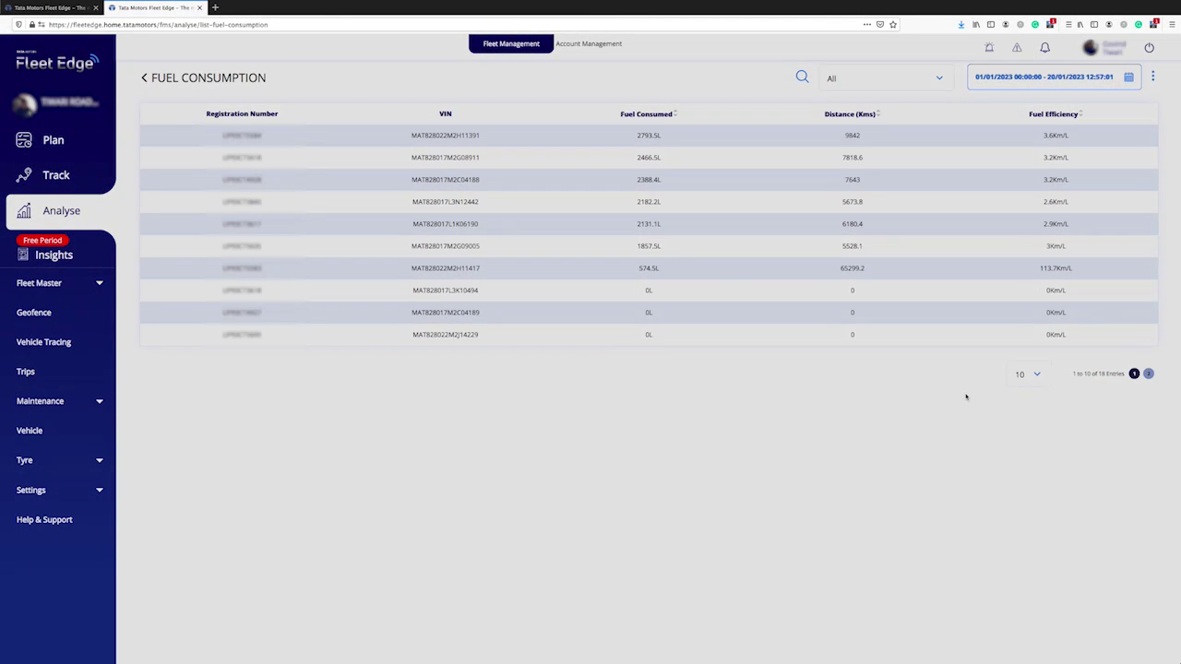
Close Fuel Consumption, review the Vehicle Usage odometer table, then close it.
{"action": "left_click", "coordinate": [199, 7]}
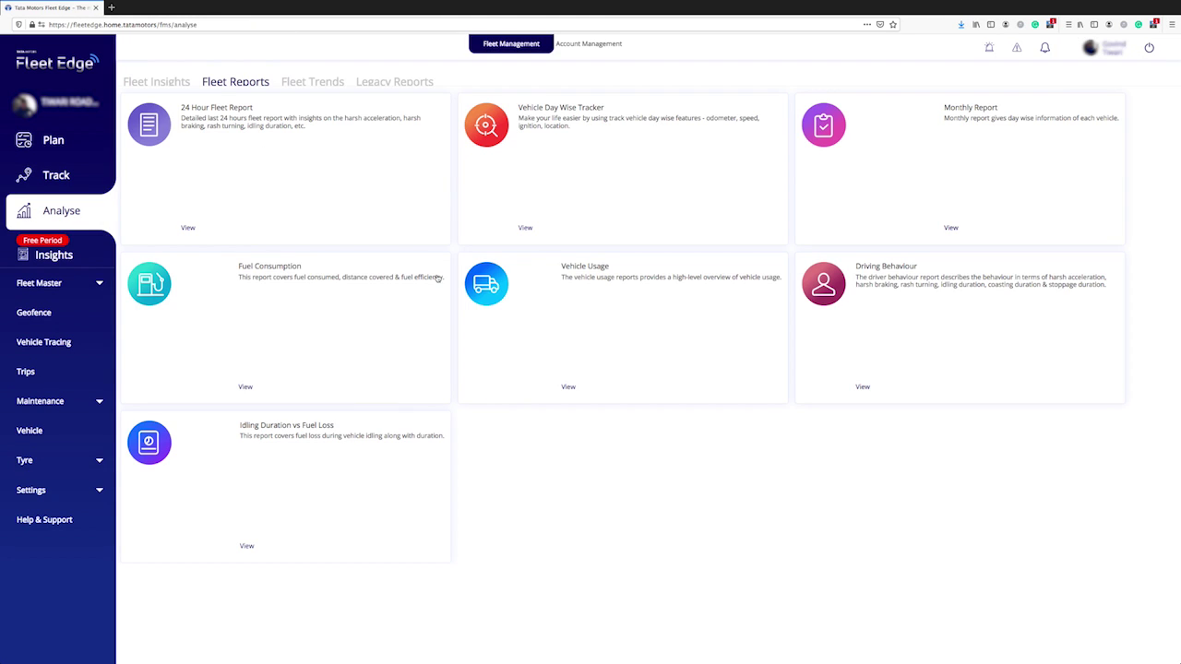
{"action": "left_click", "coordinate": [581, 279]}
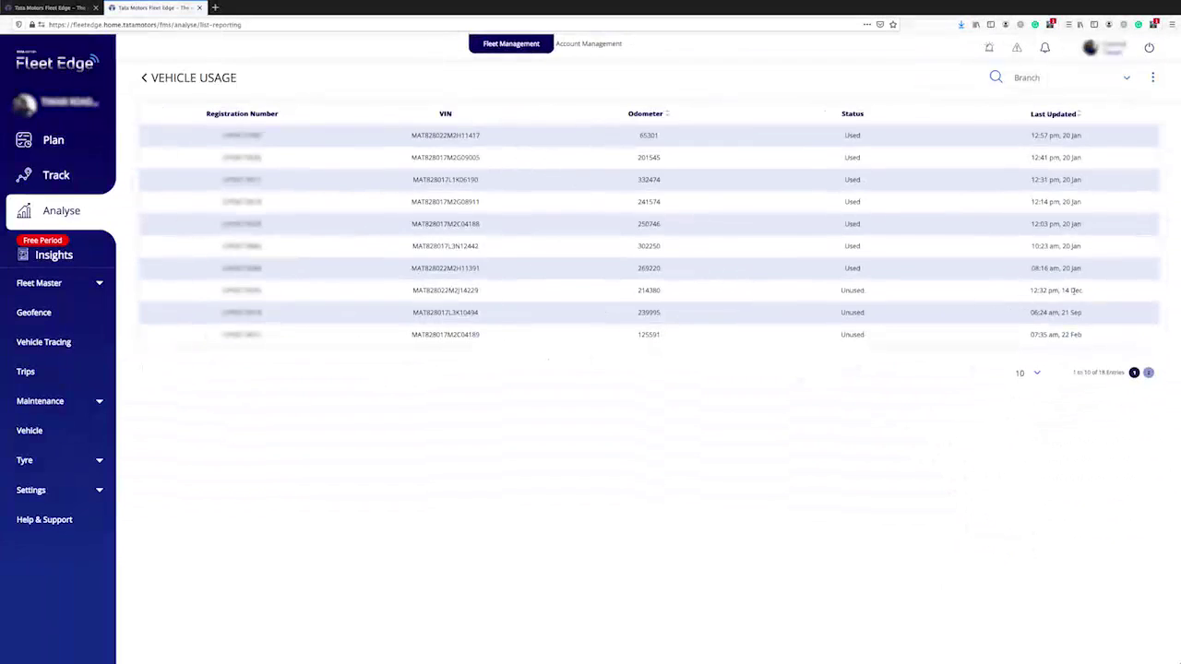
{"action": "left_click", "coordinate": [199, 8]}
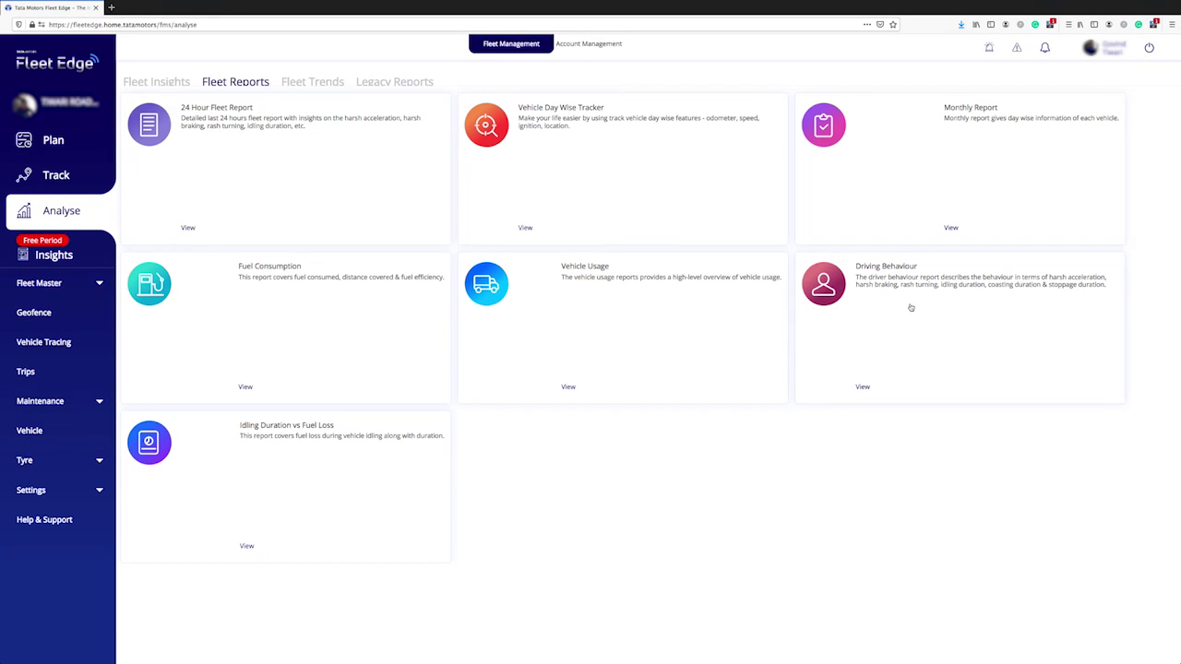
{"action": "left_click", "coordinate": [910, 305]}
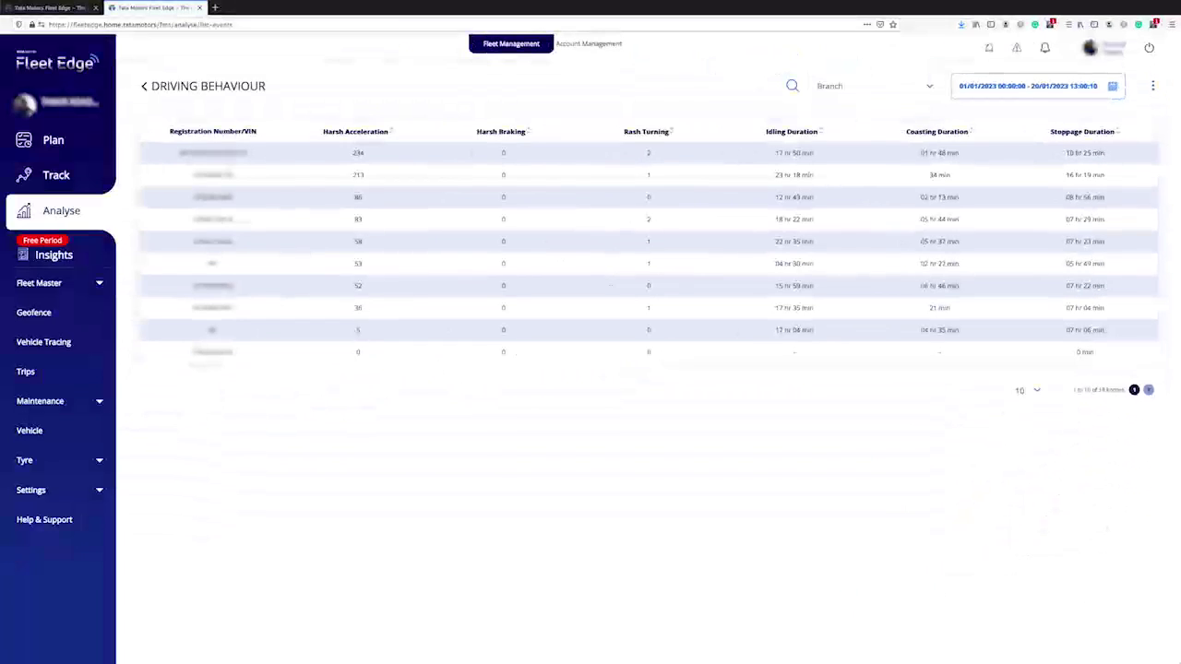
{"action": "left_click", "coordinate": [66, 7]}
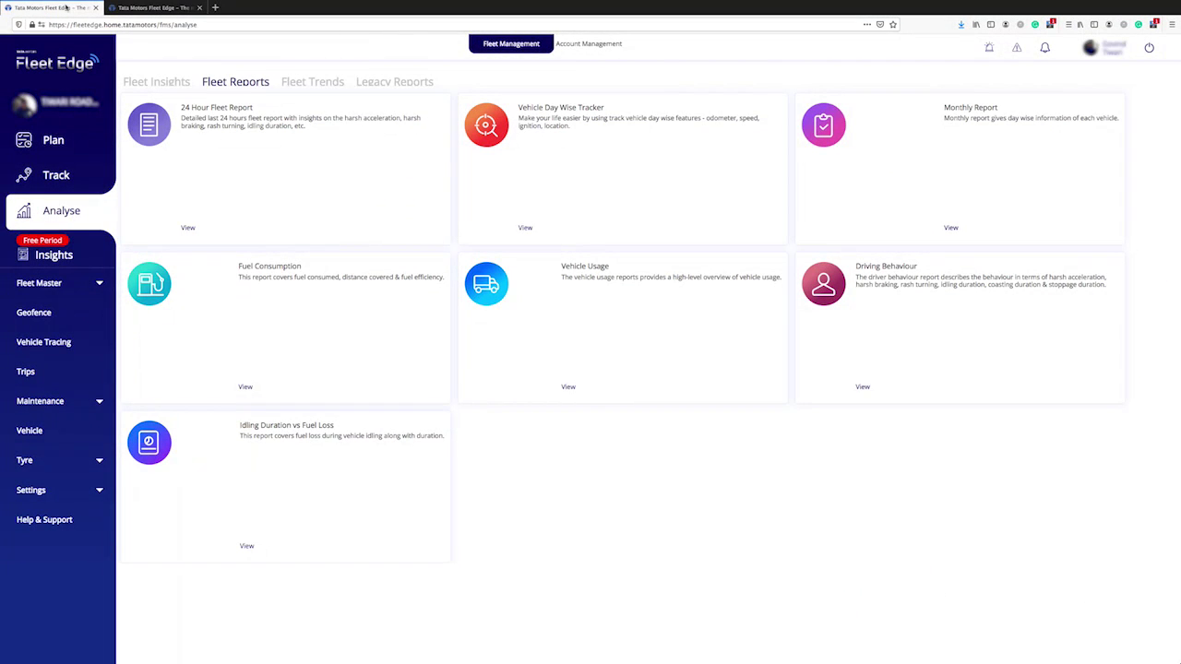
{"action": "left_click", "coordinate": [366, 457]}
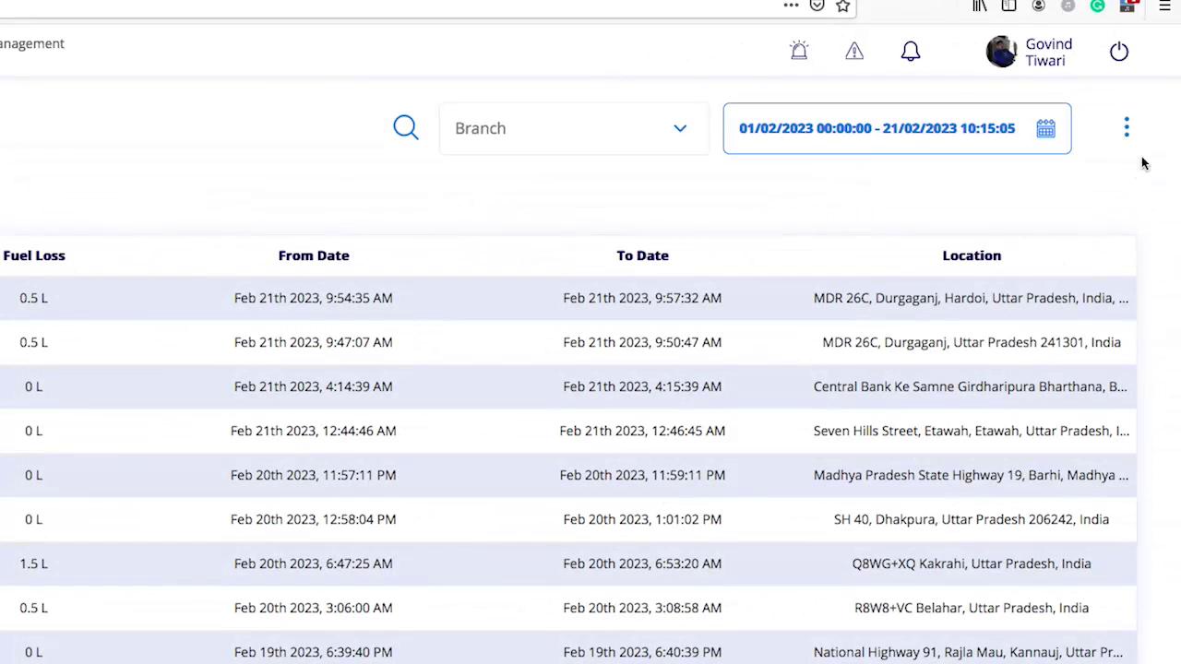
{"action": "left_click", "coordinate": [1129, 133]}
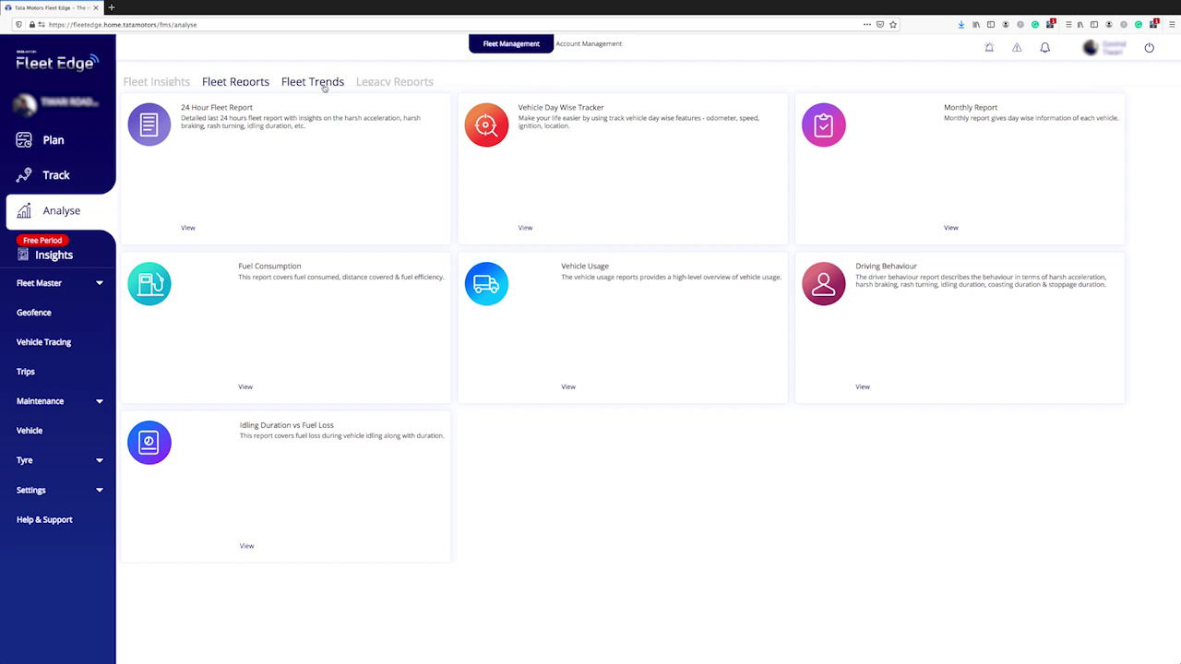
Show the Fleet Trends Fuel vs Odometer chart and review its Vin No, VIN and Branch lists.
{"action": "left_click", "coordinate": [321, 83]}
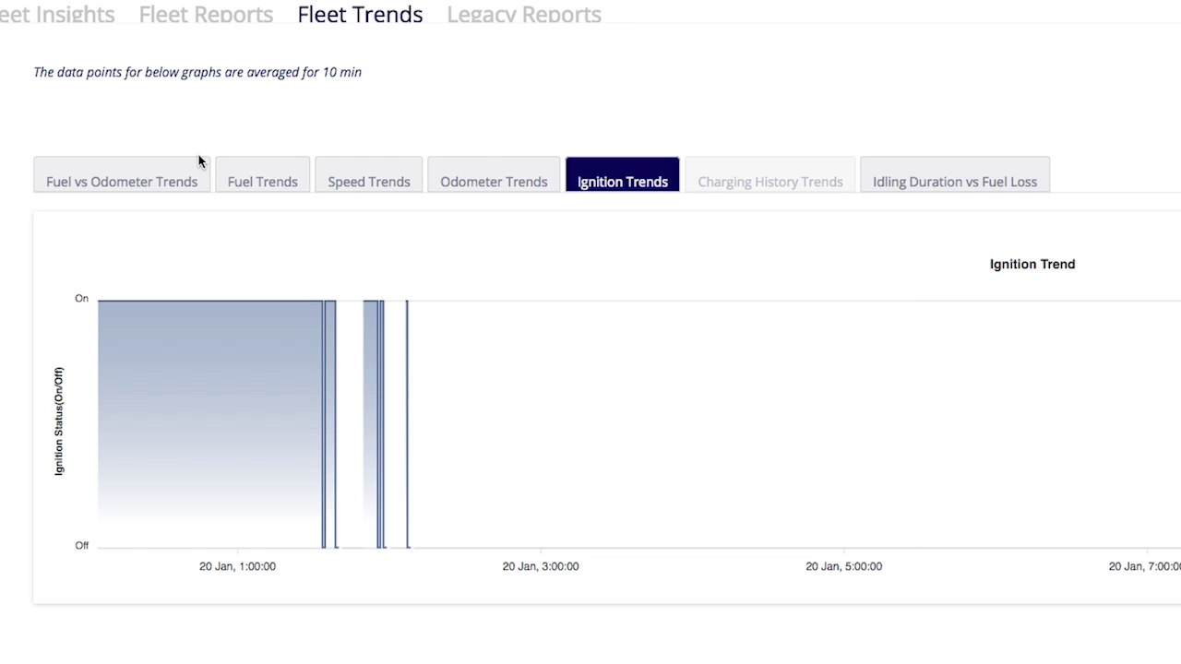
{"action": "left_click", "coordinate": [163, 178]}
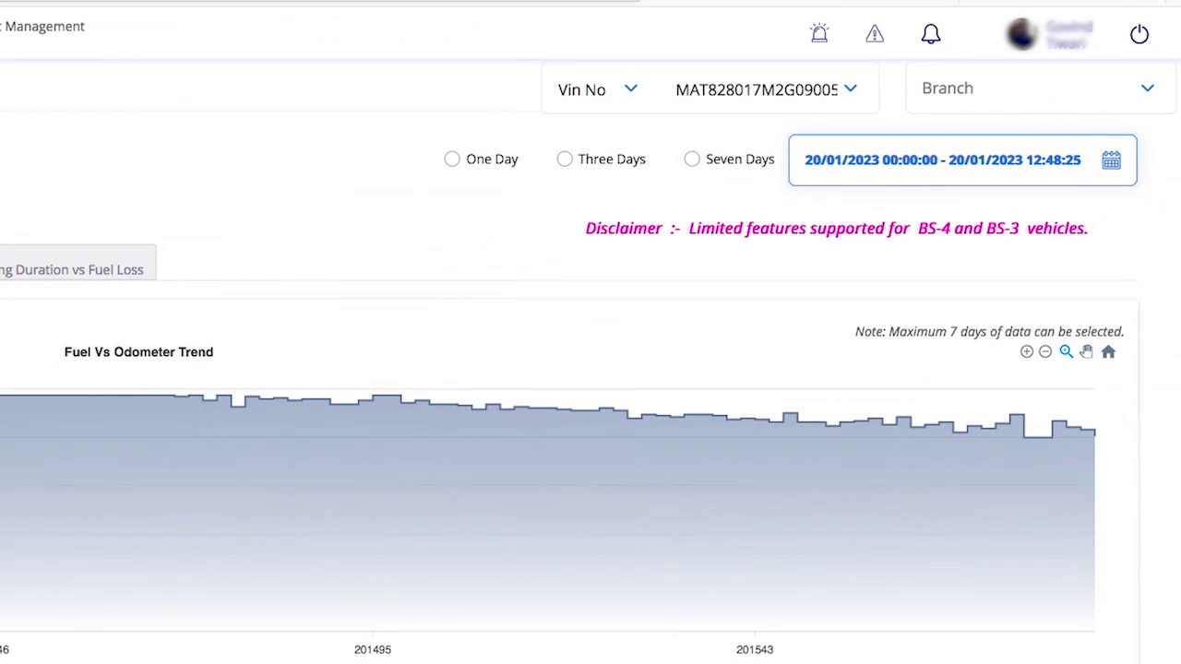
{"action": "left_click", "coordinate": [632, 92]}
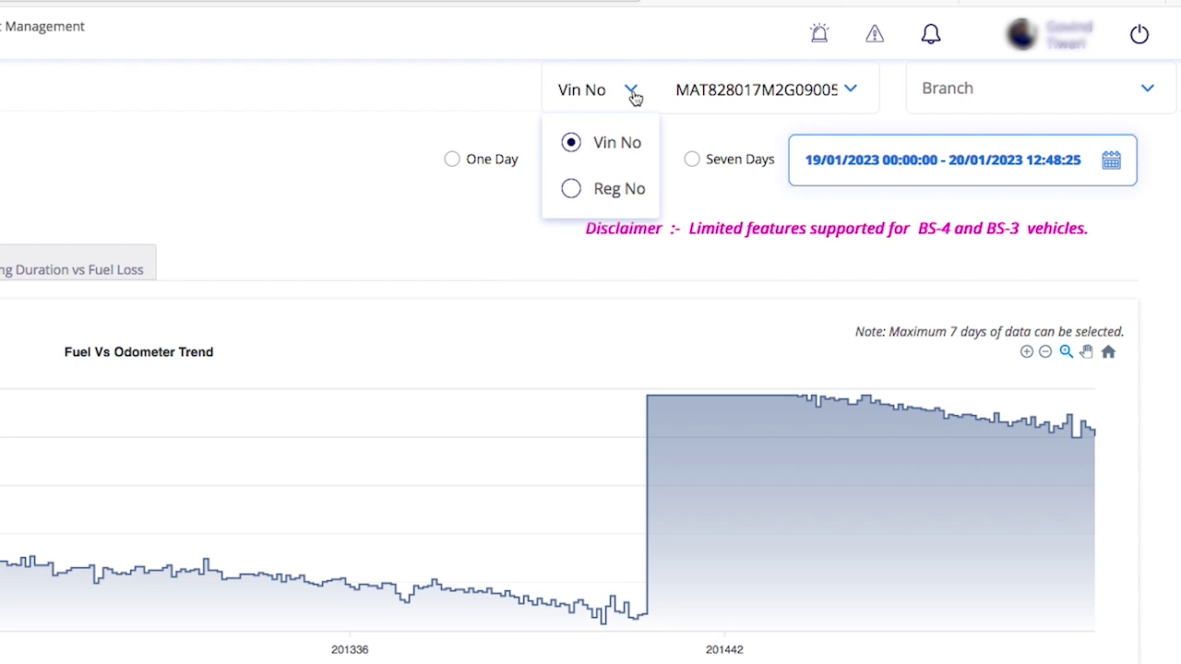
{"action": "left_click", "coordinate": [850, 90]}
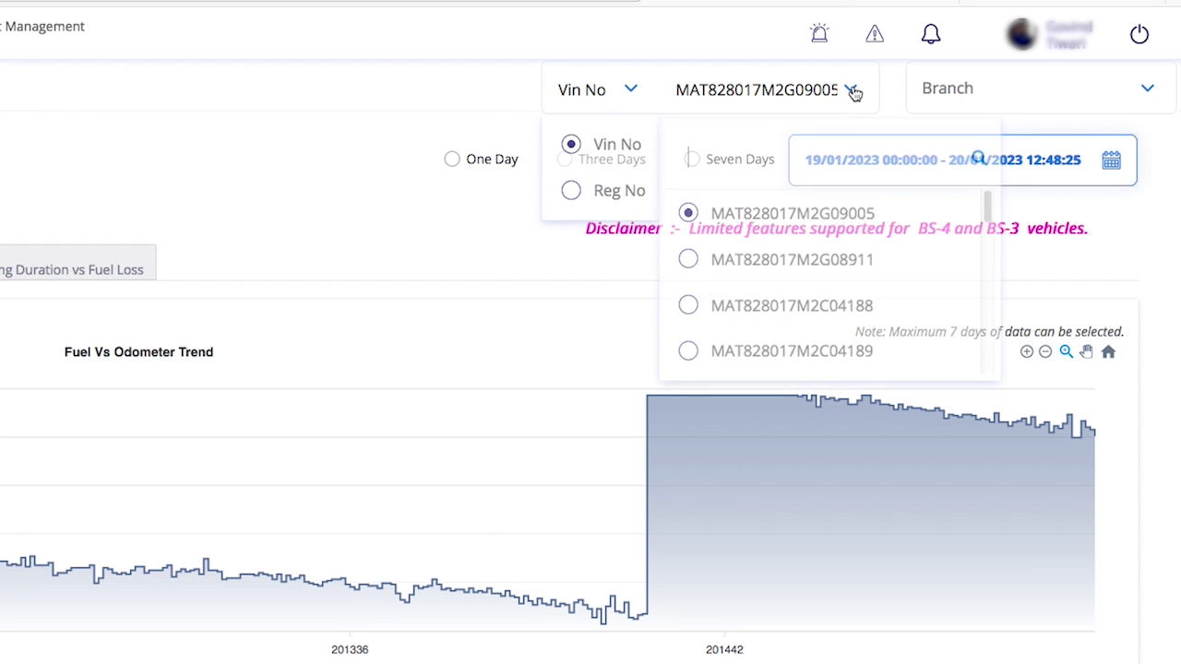
{"action": "left_click", "coordinate": [852, 92]}
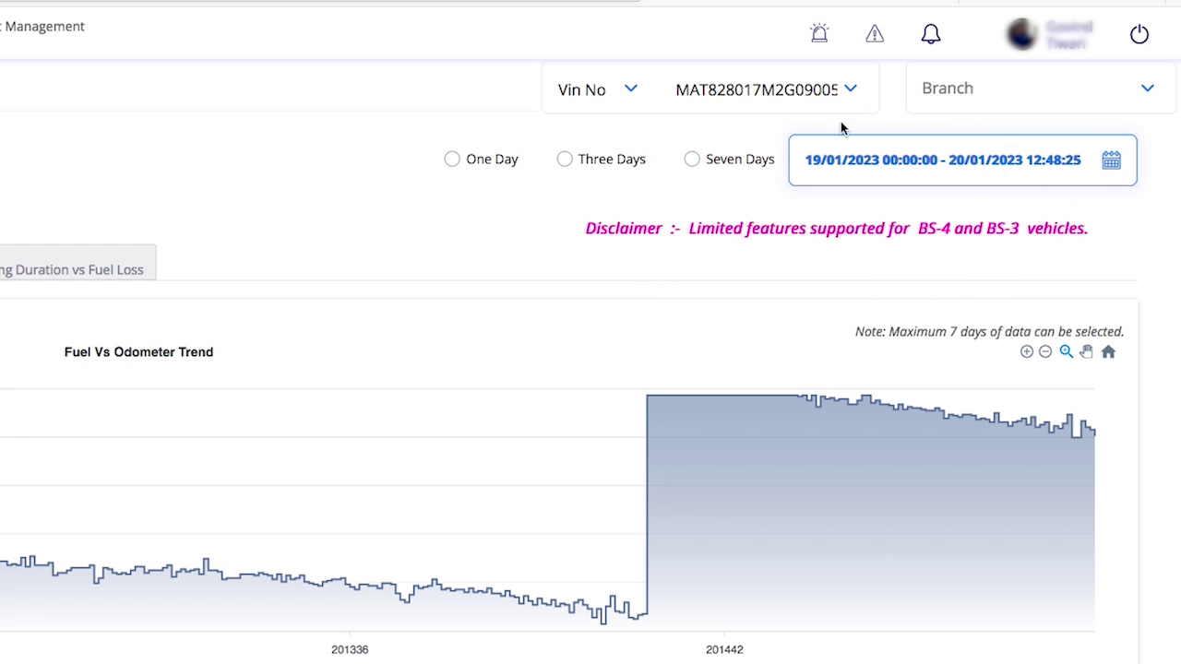
{"action": "left_click", "coordinate": [1150, 92]}
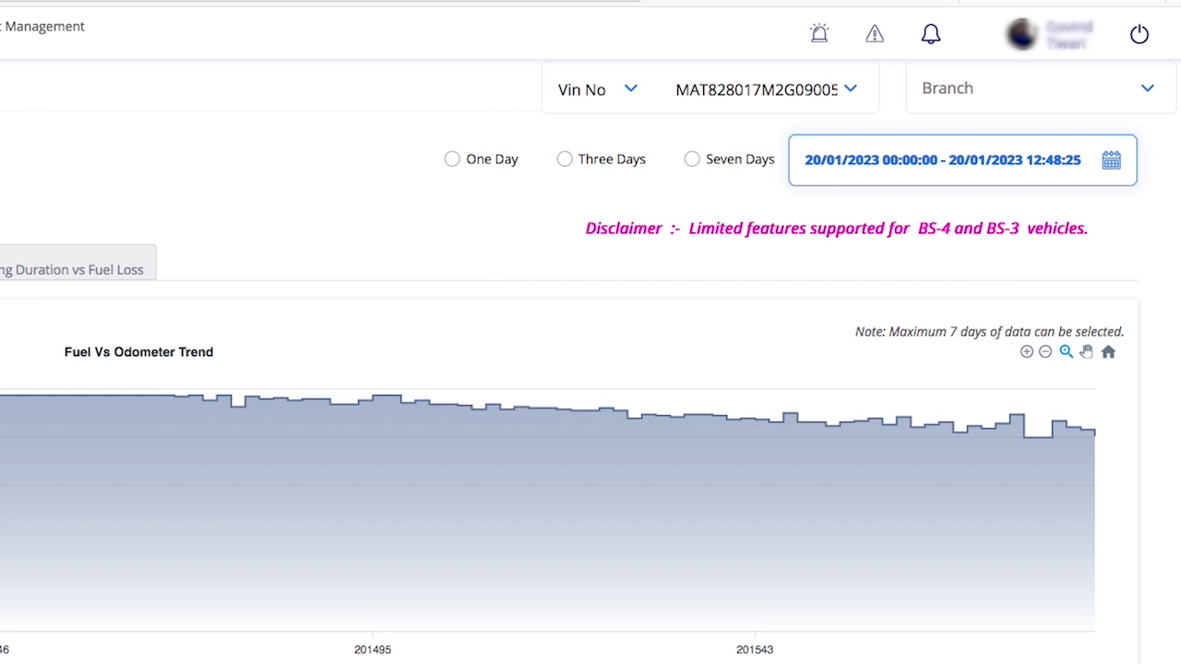
Set the Fuel vs Odometer Trend date range to 19–20 January 2023.
{"action": "left_click", "coordinate": [811, 162]}
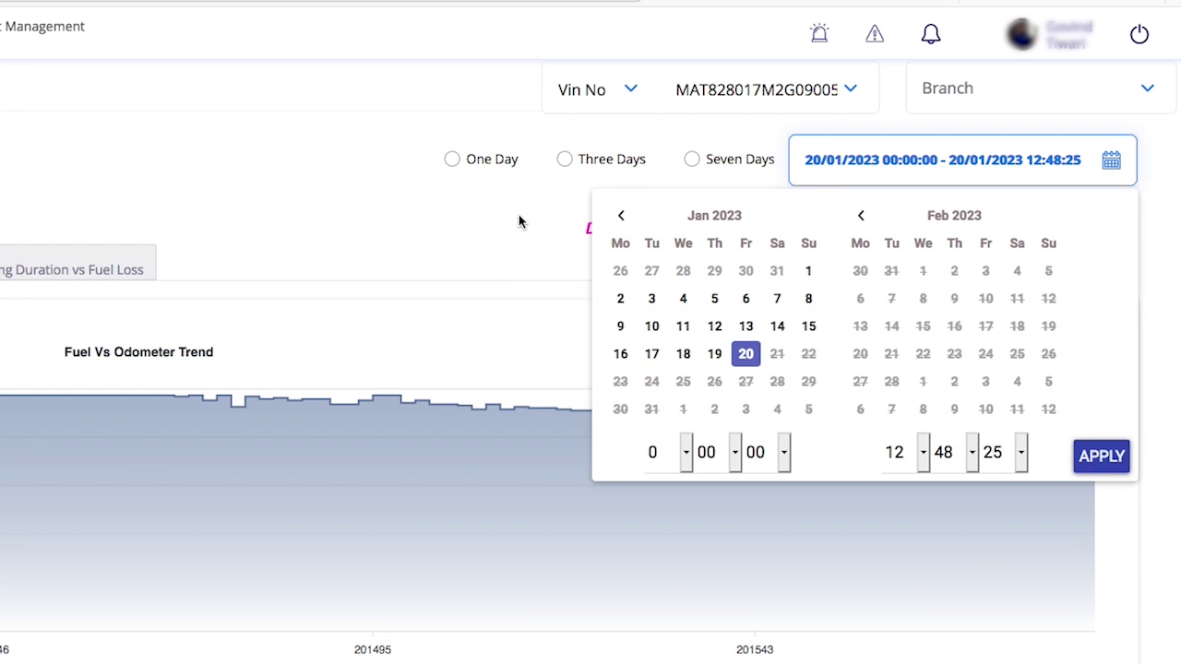
{"action": "left_click", "coordinate": [714, 353]}
{"action": "left_click", "coordinate": [746, 353]}
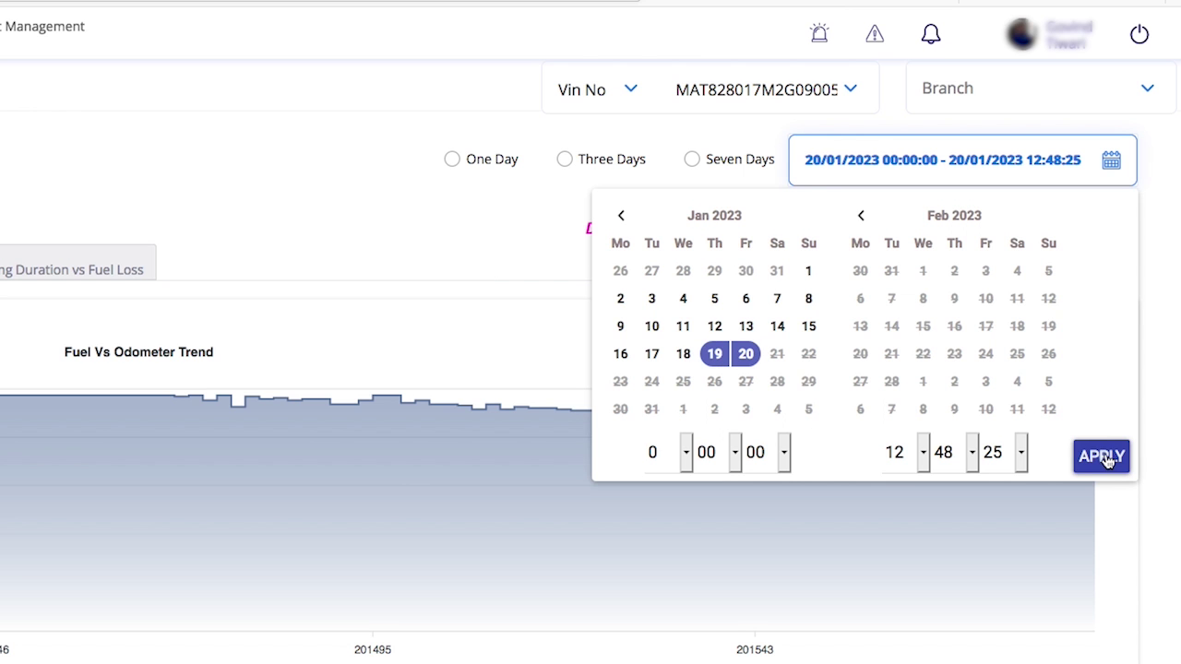
{"action": "left_click", "coordinate": [1103, 457]}
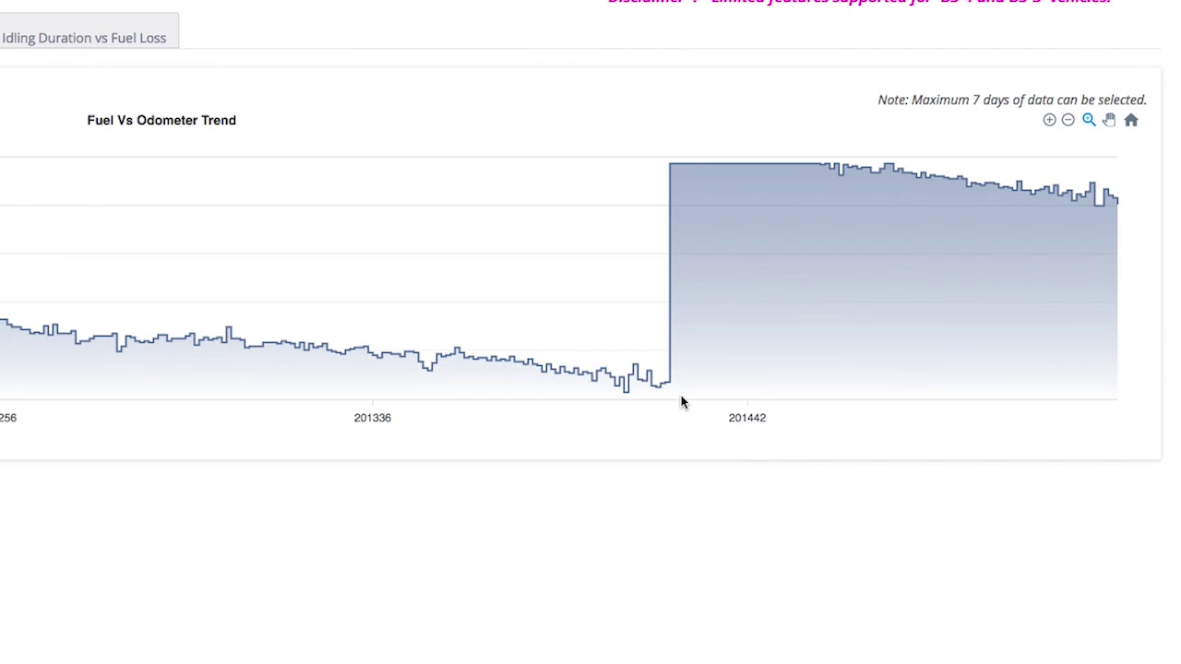
{"action": "mouse_move", "coordinate": [681, 397]}
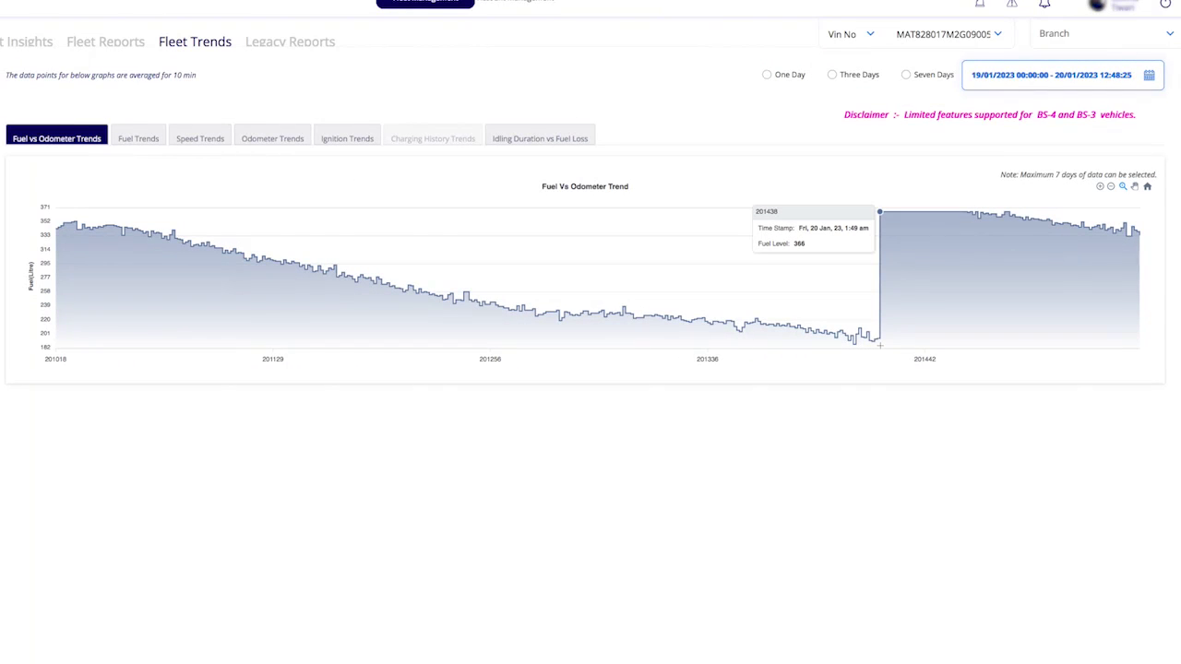
Show Fuel Trends, review its Vin No, VIN and Branch lists, and select Seven Days.
{"action": "left_click", "coordinate": [126, 138]}
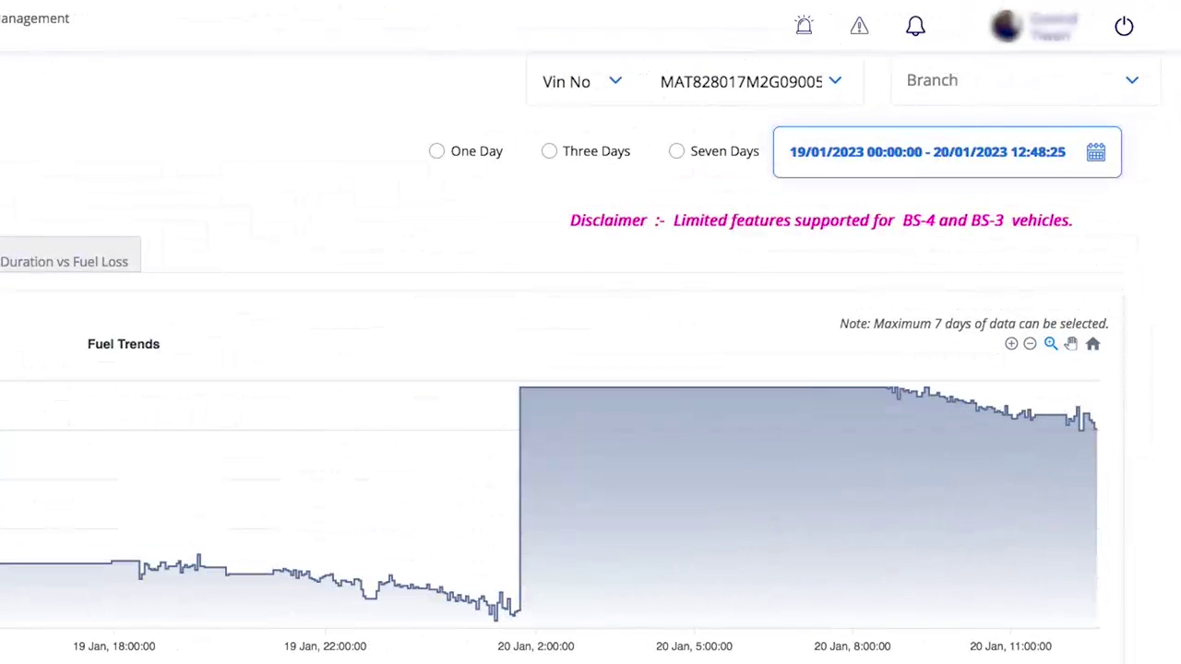
{"action": "left_click", "coordinate": [609, 82]}
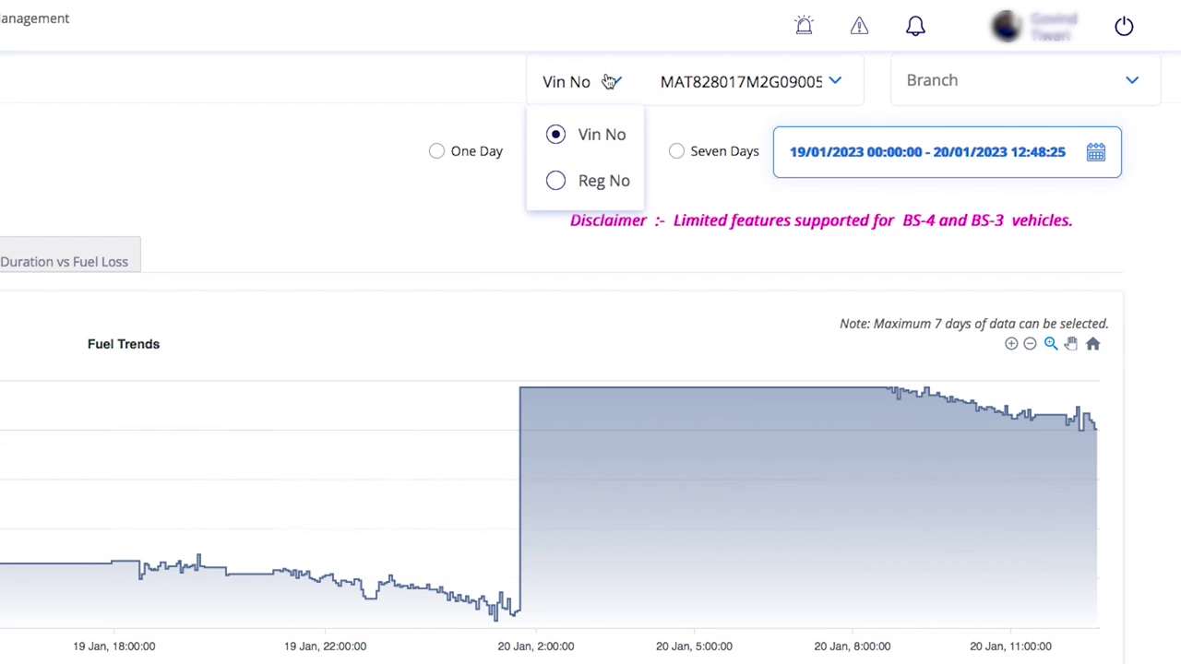
{"action": "left_click", "coordinate": [841, 83]}
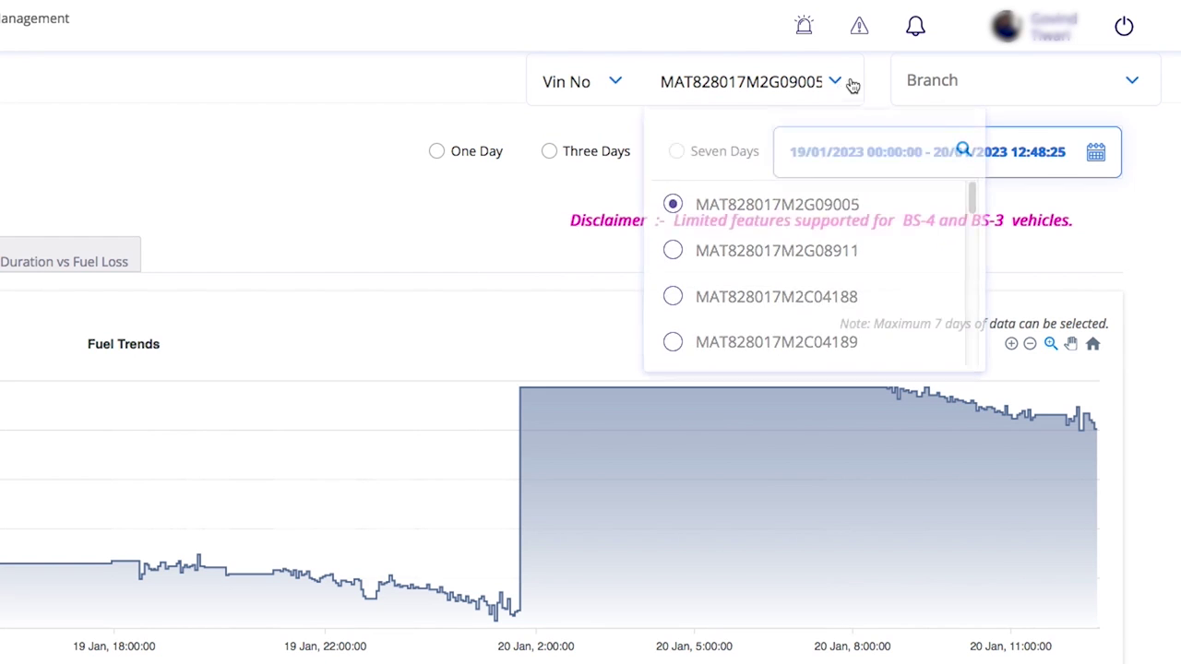
{"action": "left_click", "coordinate": [1132, 83]}
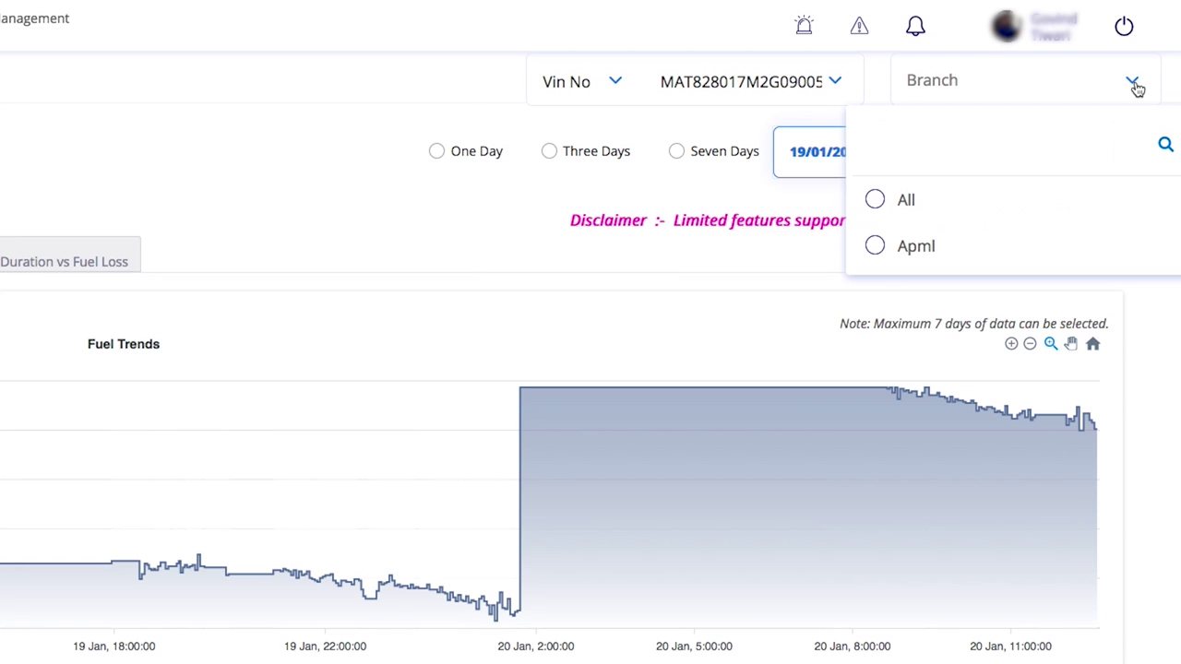
{"action": "left_click", "coordinate": [1135, 85]}
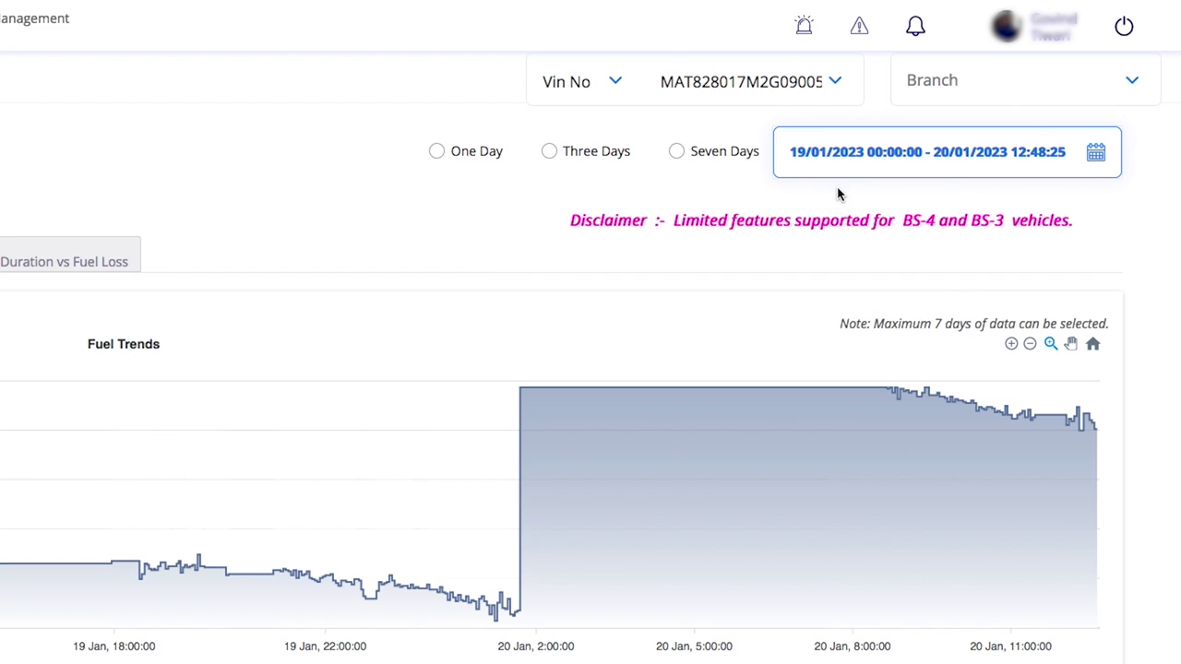
{"action": "left_click", "coordinate": [678, 152]}
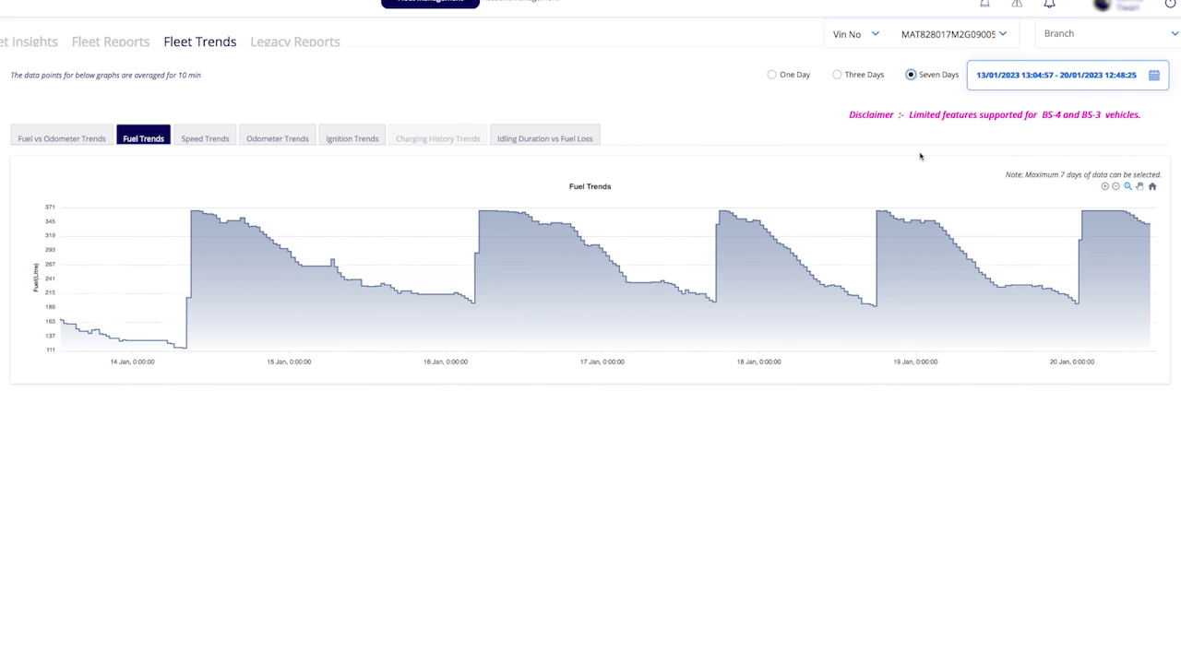
Read values on the Fuel Trends chart, then switch to the Speed Trend chart for 14–20 January.
{"action": "mouse_move", "coordinate": [408, 360]}
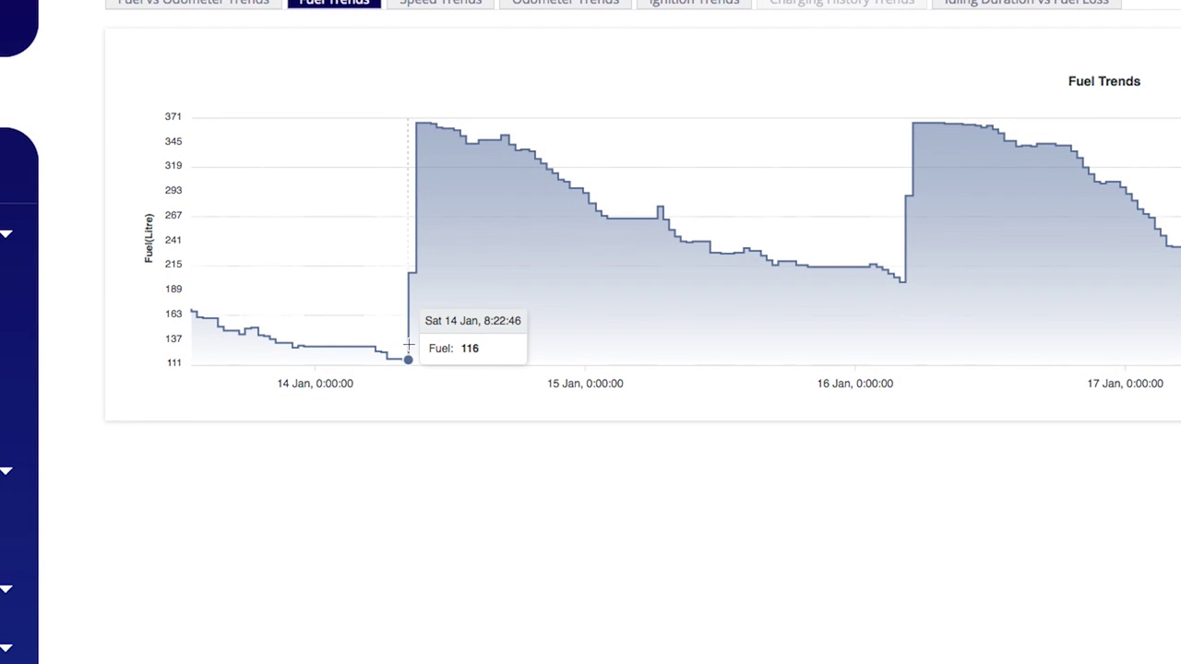
{"action": "mouse_move", "coordinate": [417, 267]}
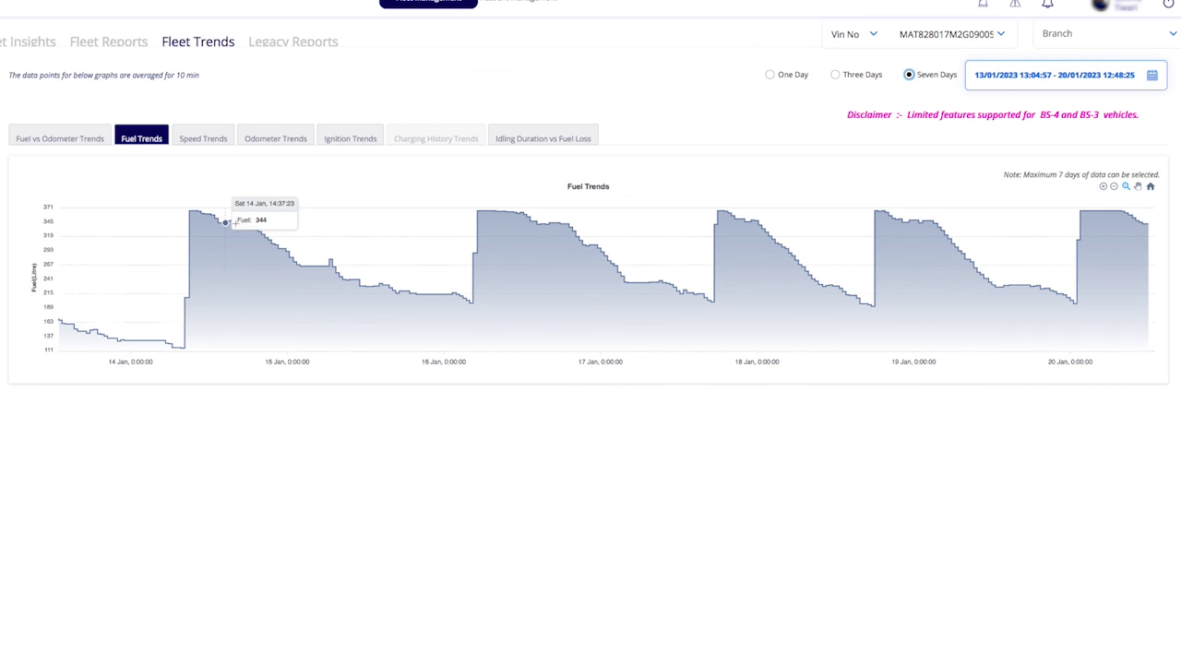
{"action": "left_click", "coordinate": [216, 141]}
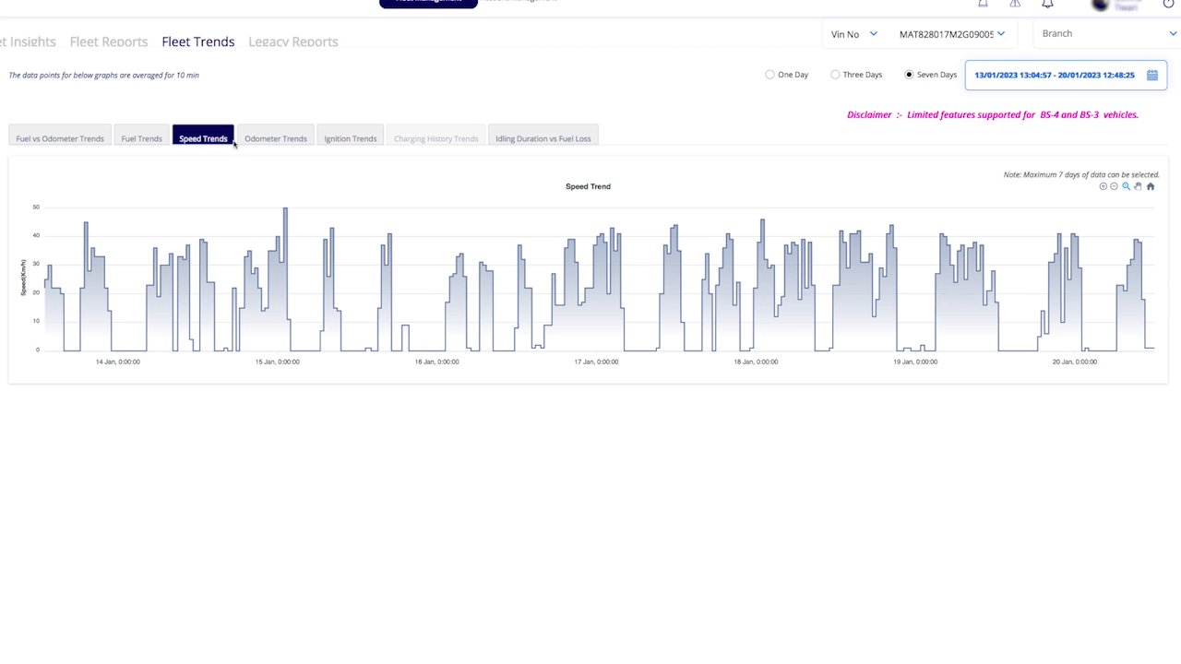
View the Odometer Trends, Ignition Trends and Idling Duration vs Fuel Loss charts in turn.
{"action": "left_click", "coordinate": [264, 139]}
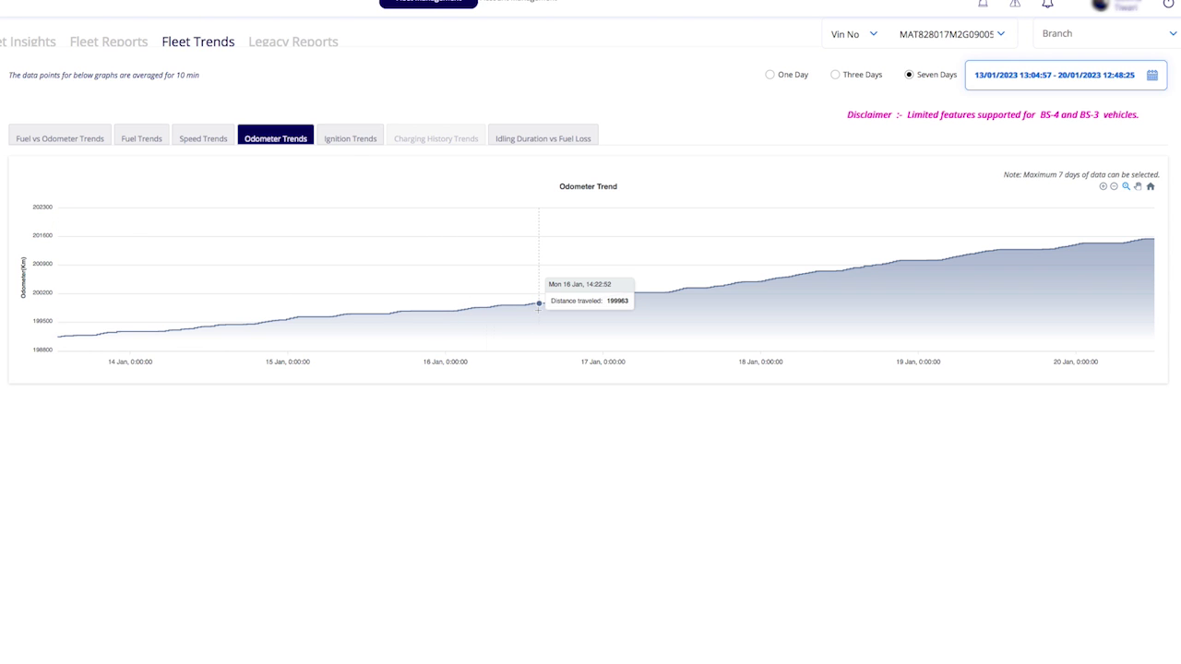
{"action": "left_click", "coordinate": [349, 145]}
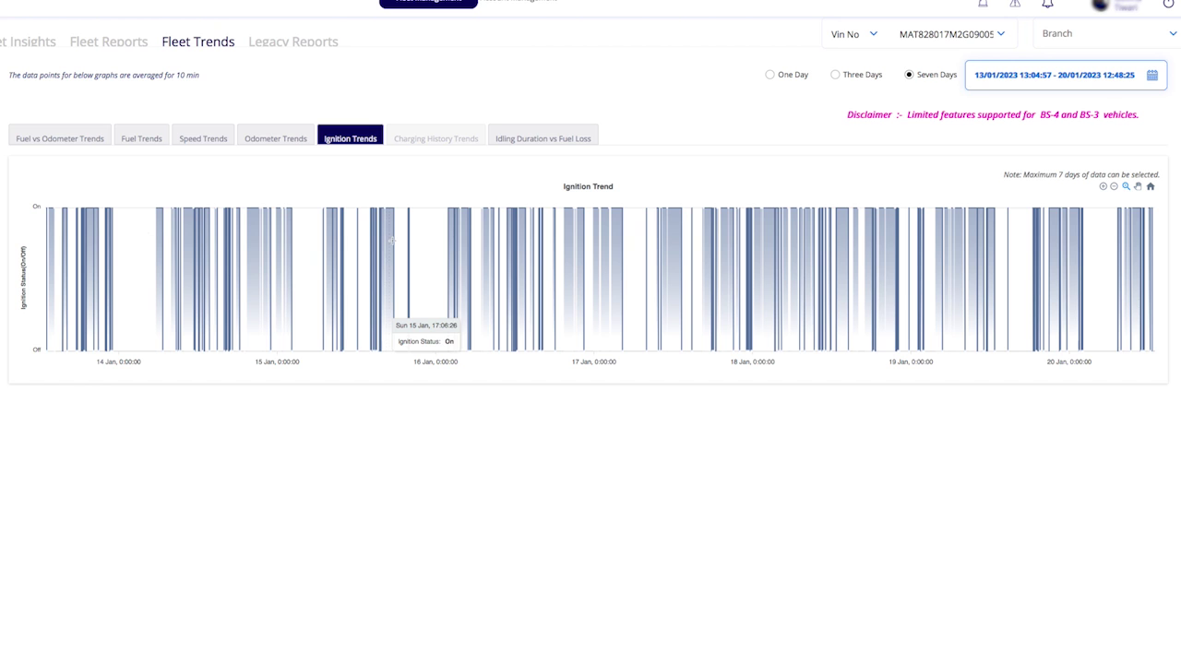
{"action": "left_click", "coordinate": [521, 140]}
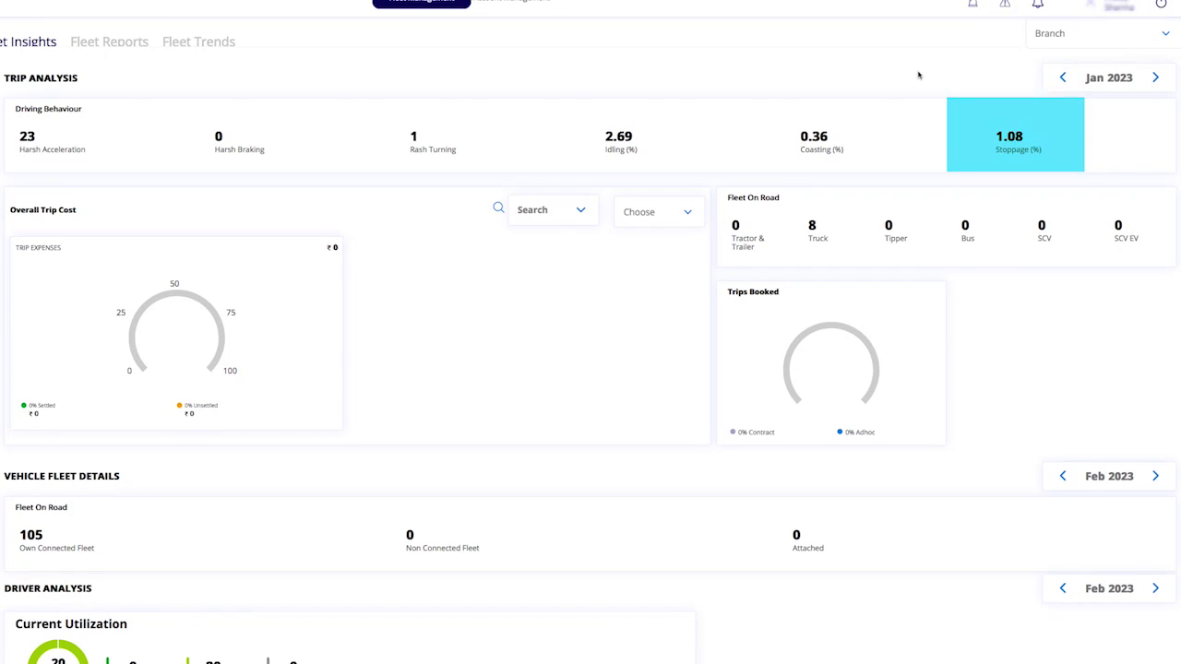
{"action": "scroll", "coordinate": [918, 76], "scroll_direction": "down", "scroll_amount": 3}
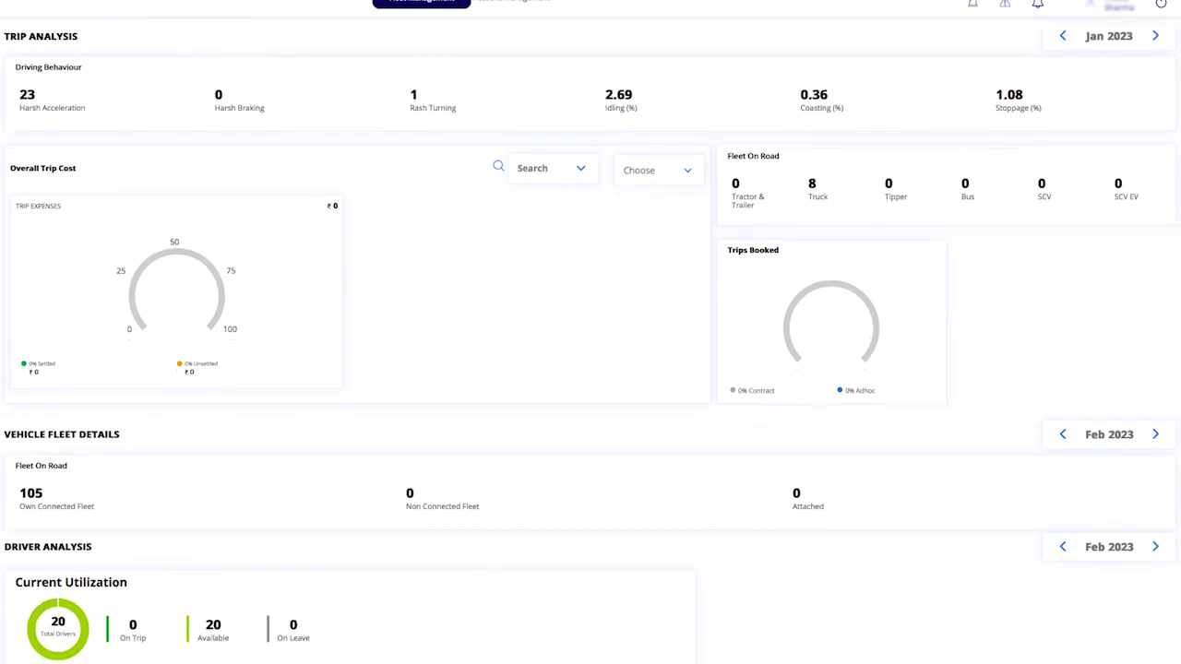